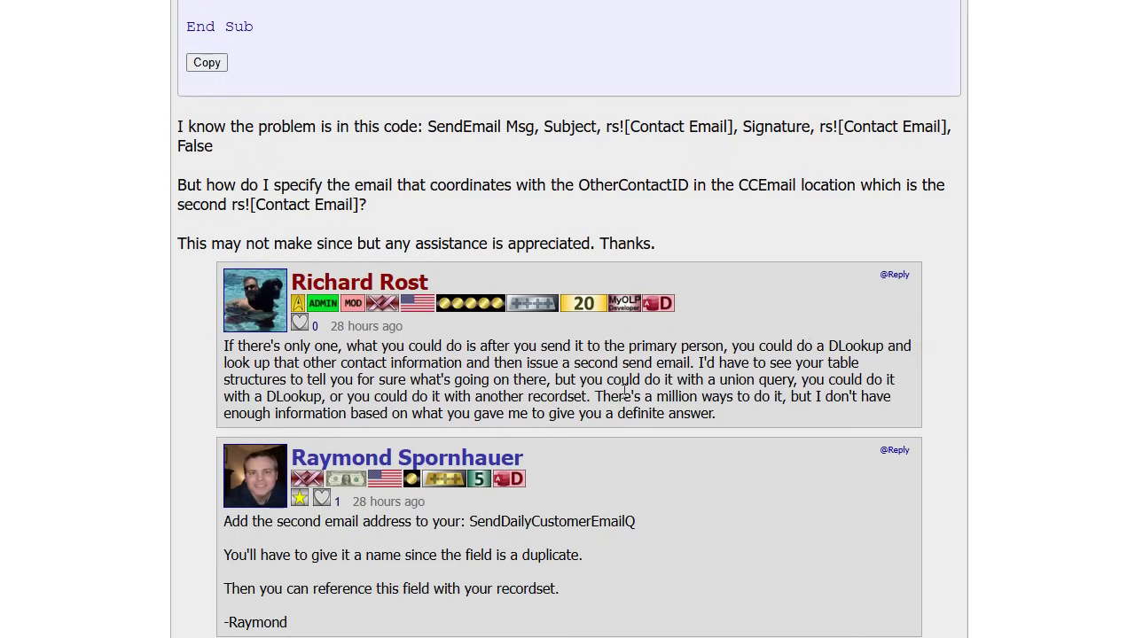
Step: Read through the forum replies about looking up the OtherContactID person's email address for the CC recipient
scroll(625, 391, down, 1)
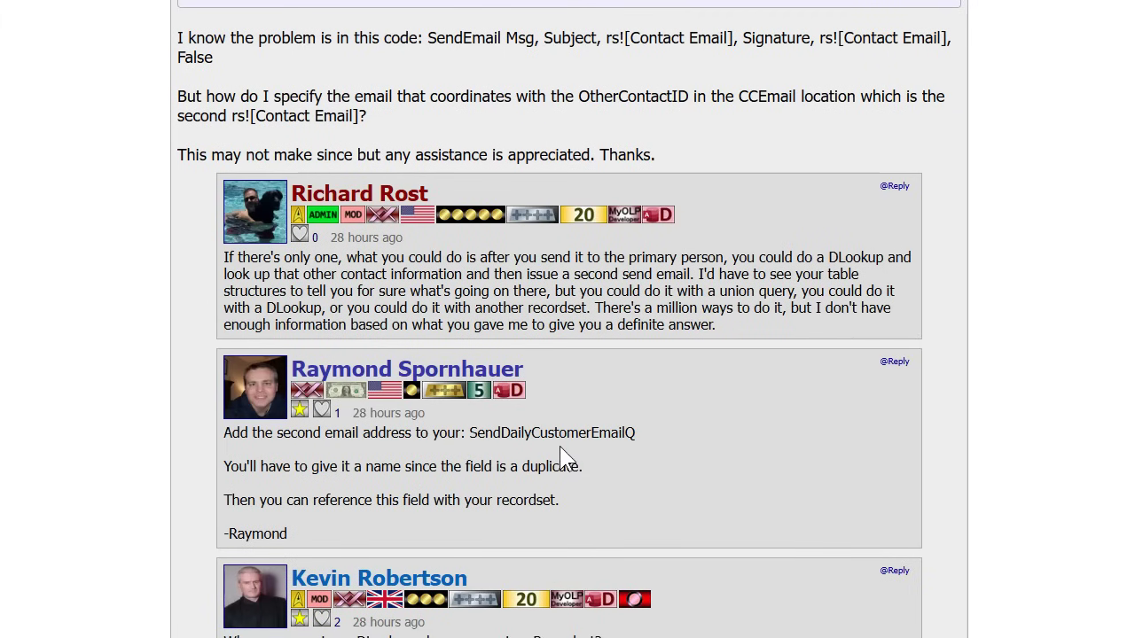
scroll(713, 446, down, 5)
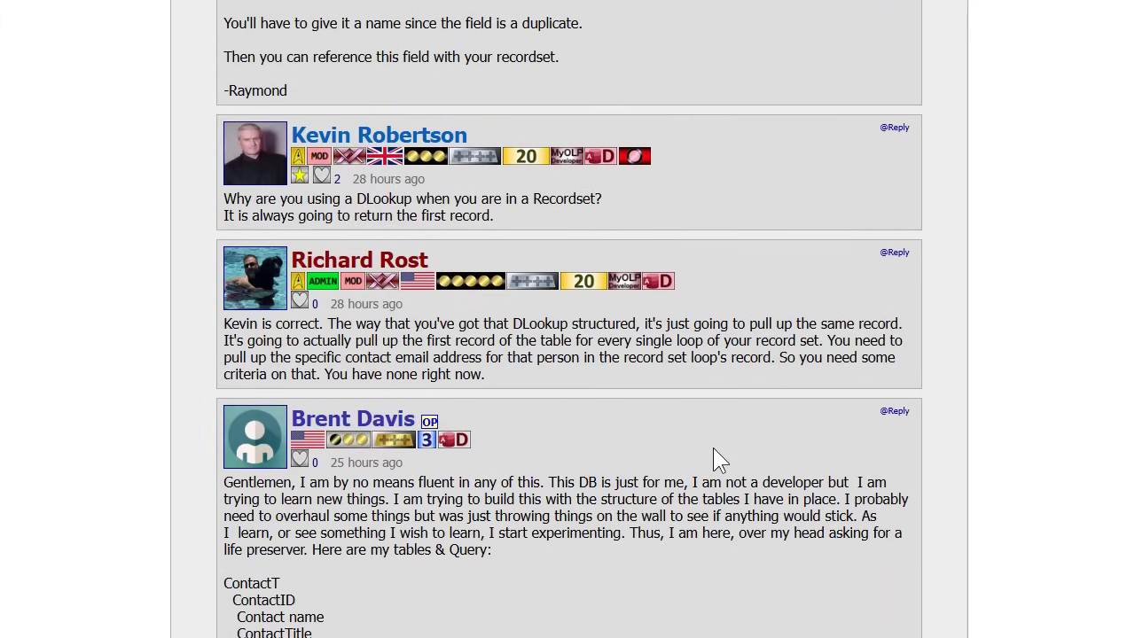
scroll(723, 441, up, 3)
scroll(724, 442, down, 10)
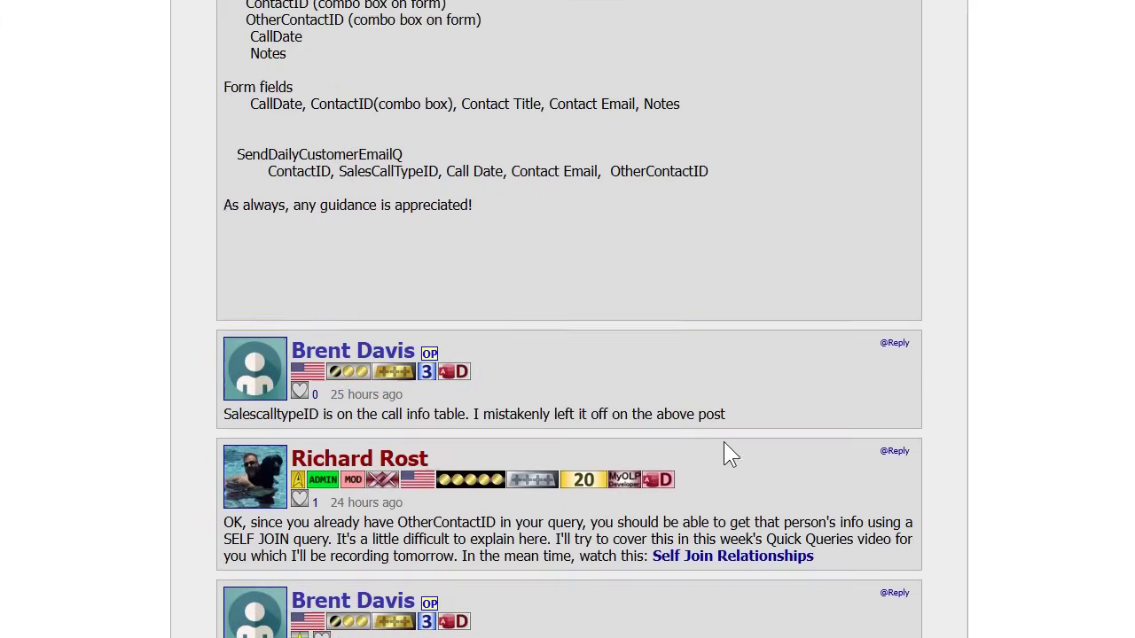
scroll(724, 442, down, 6)
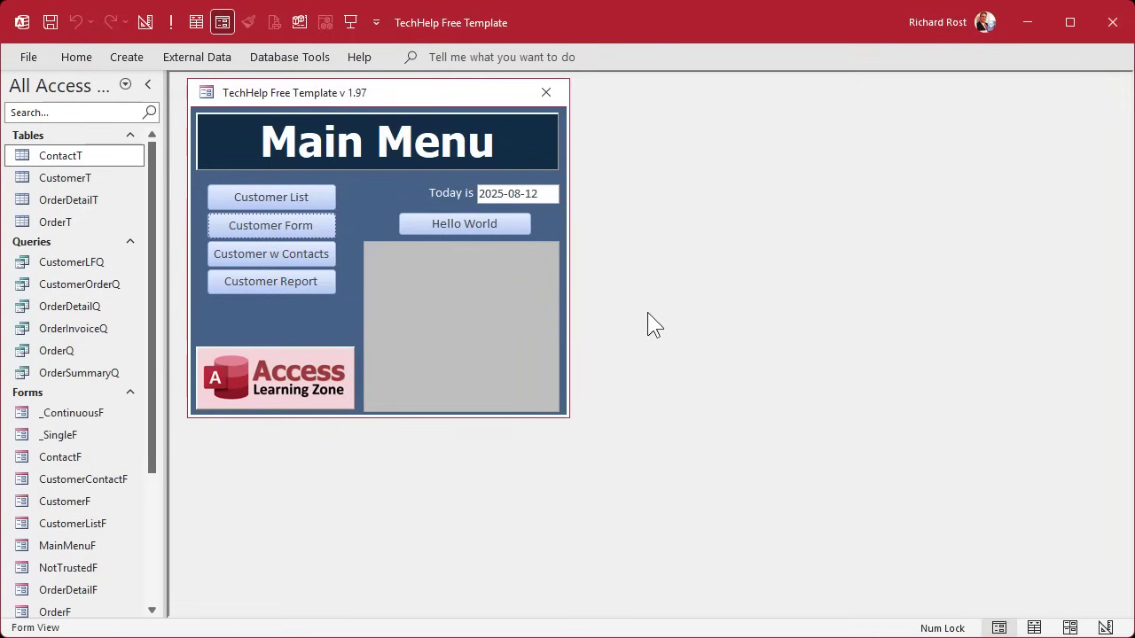
Step: Switch to the Access database and open the customer form, followed by the first customer's contacts list
click(237, 229)
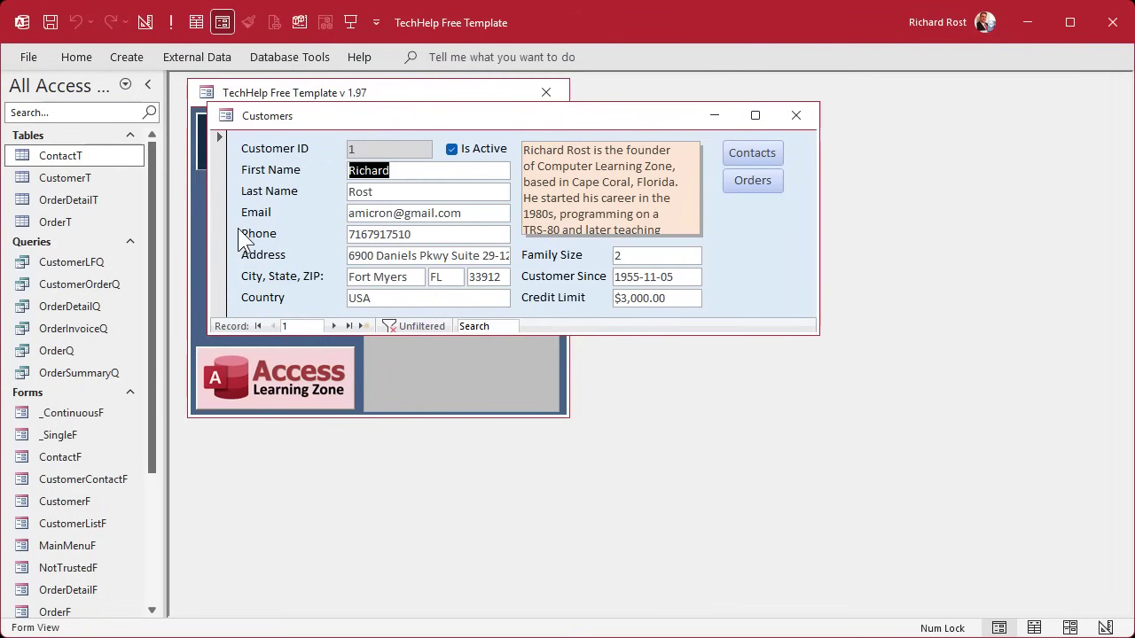
key(Tab)
key(Tab)
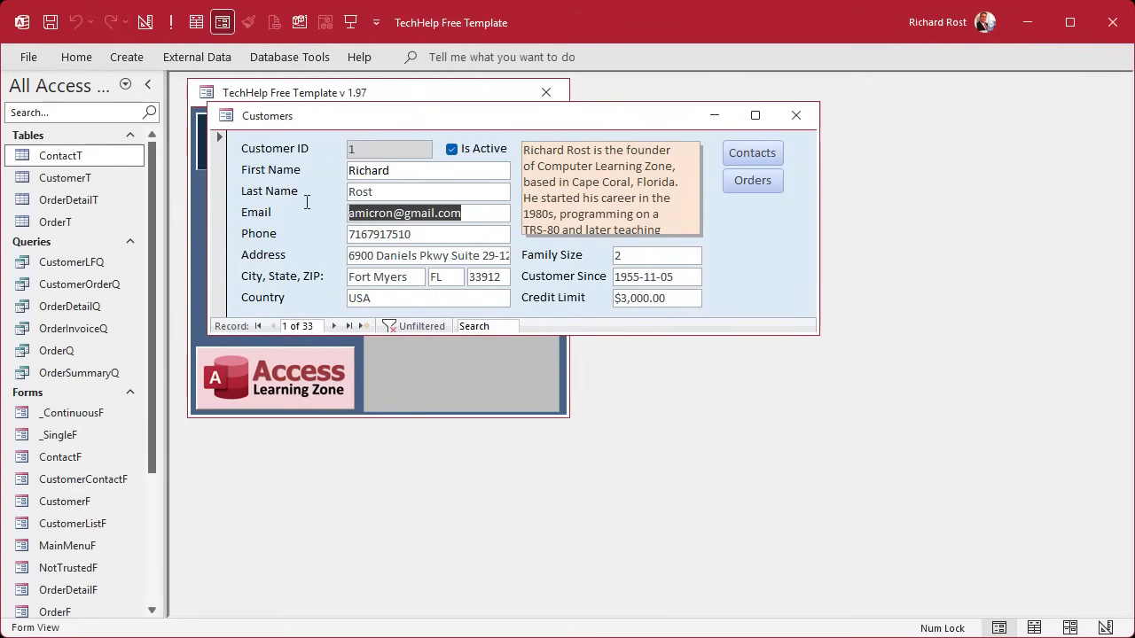
click(749, 153)
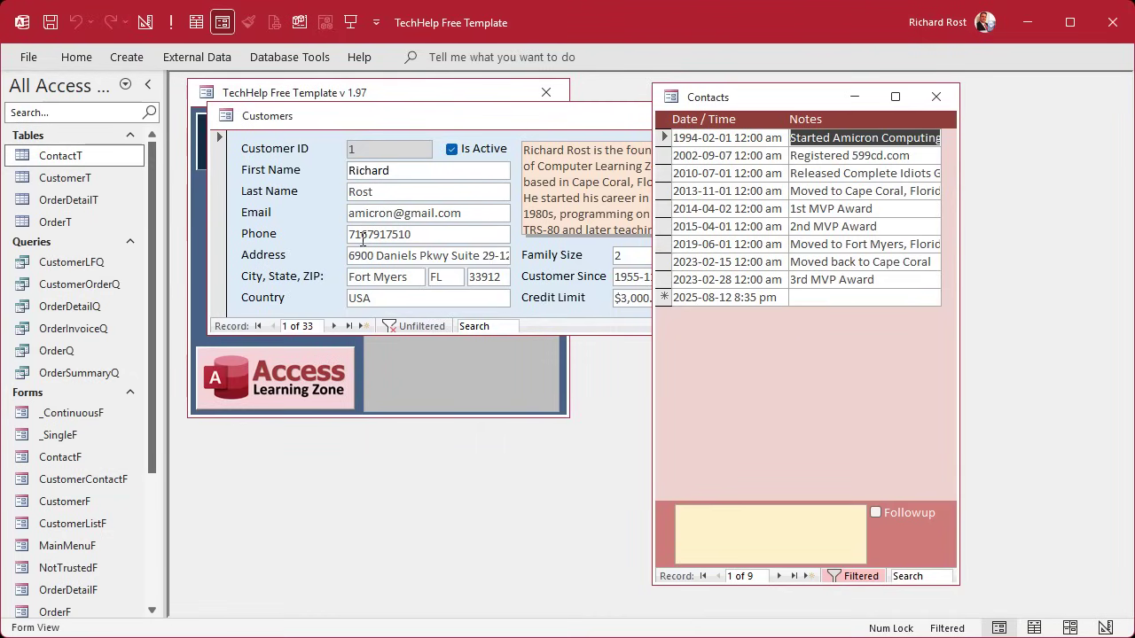
right_click(783, 100)
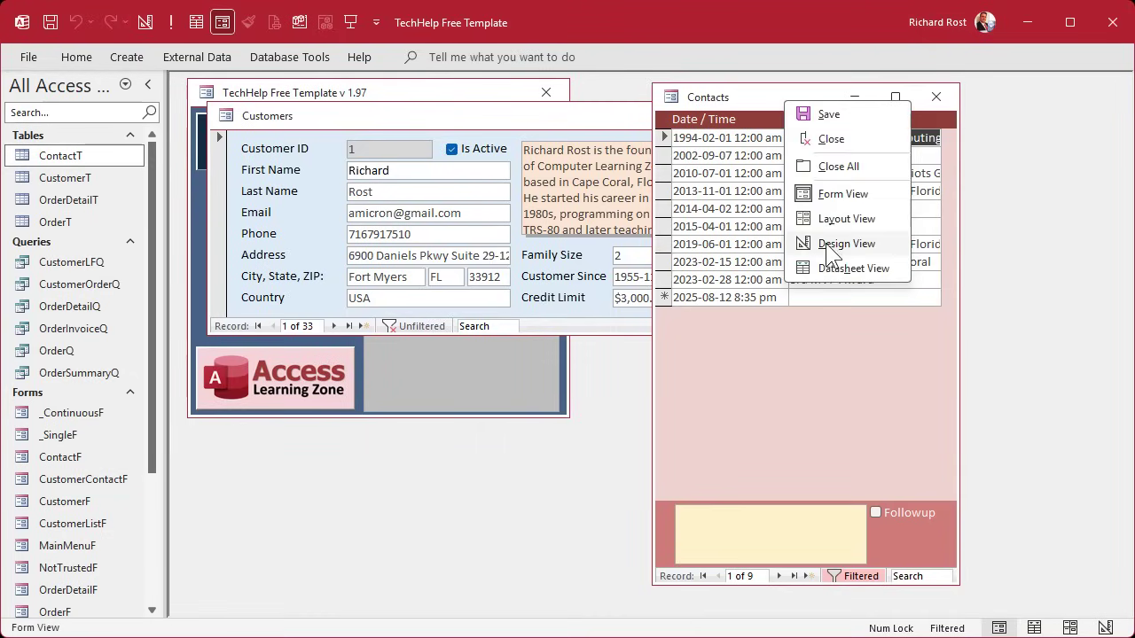
click(829, 243)
drag(958, 233, 1048, 230)
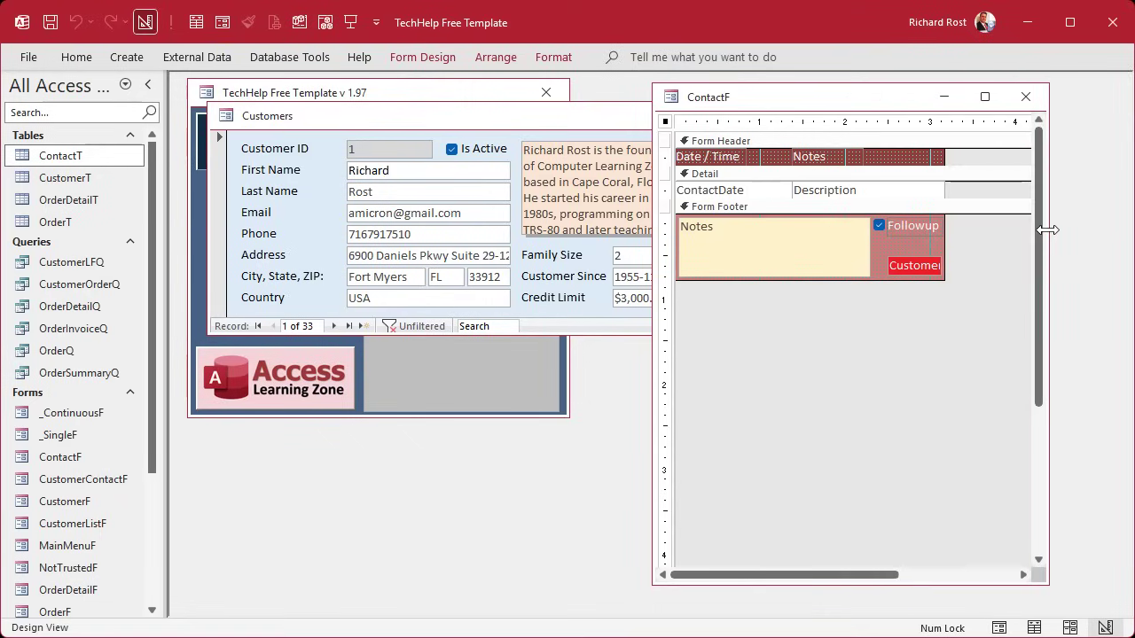
click(1023, 93)
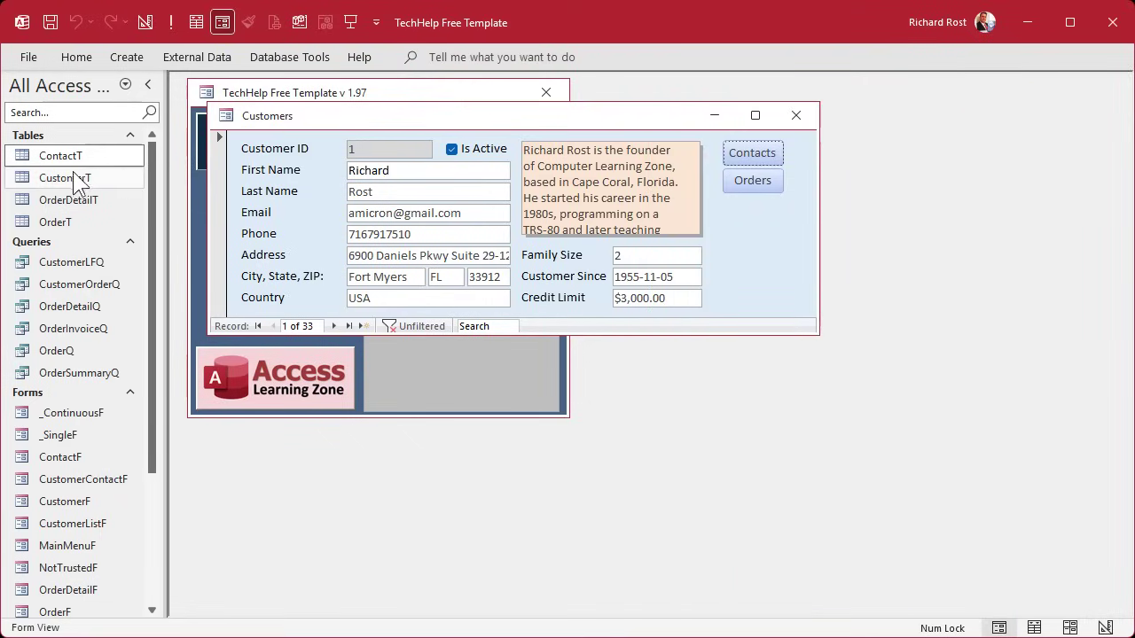
Step: Open the ContactT table in Design View and add a new field named AdditionalPersonID below Followup
click(50, 158)
right_click(50, 169)
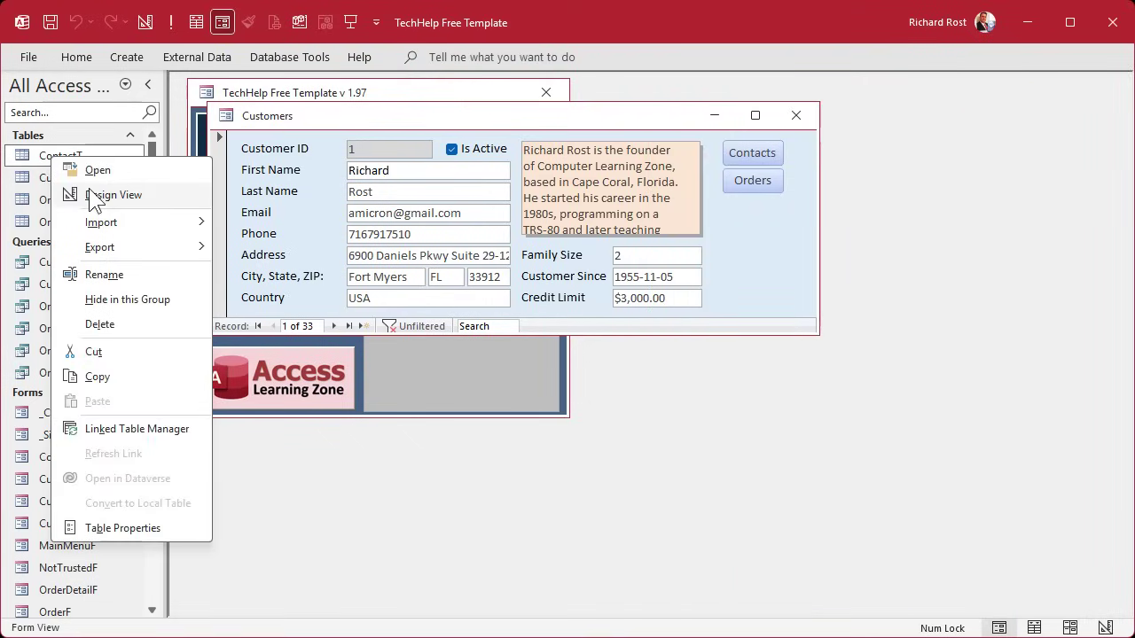
click(93, 194)
click(239, 305)
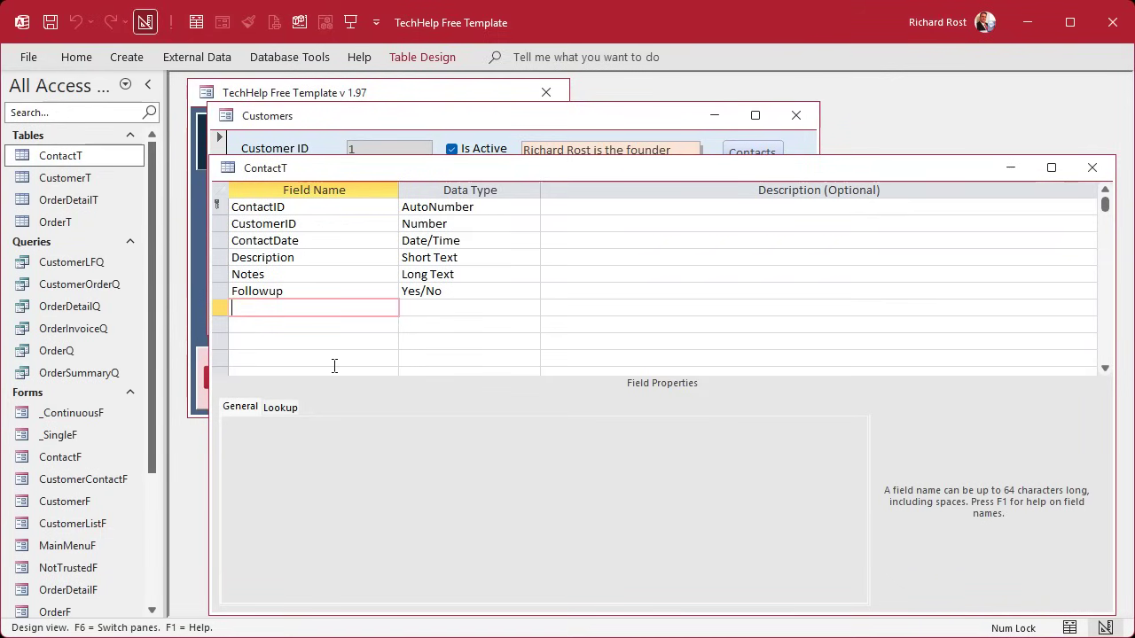
text(AdditionalPersonI)
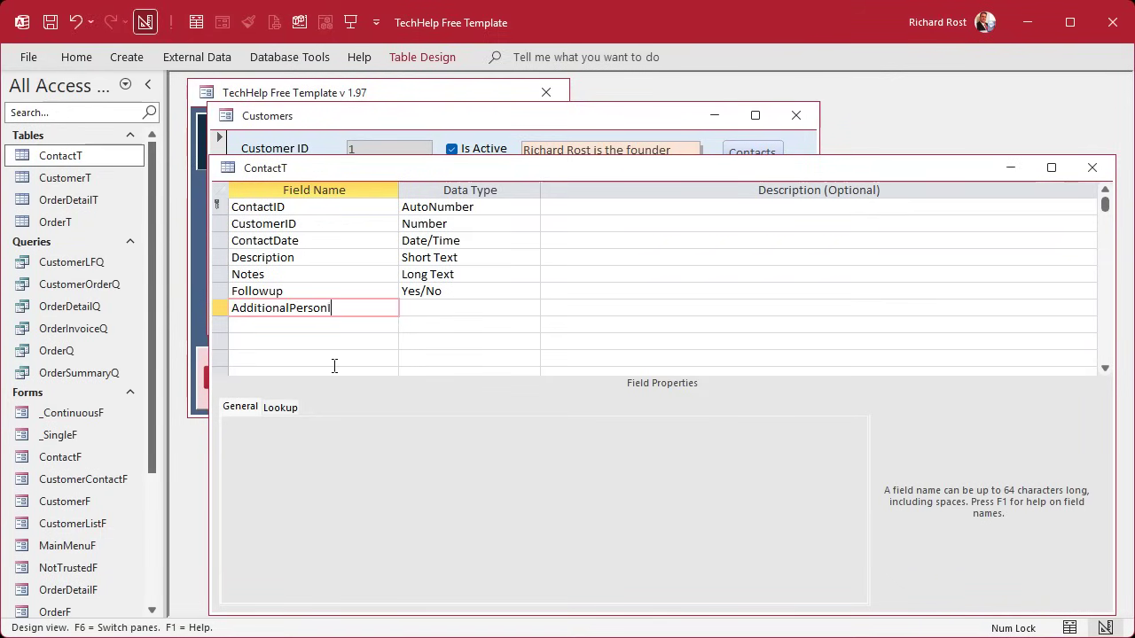
text(D)
key(Tab)
Step: Set the AdditionalPersonID field's data type to Number and close the ContactT table design
text(au)
key(Tab)
key(Tab)
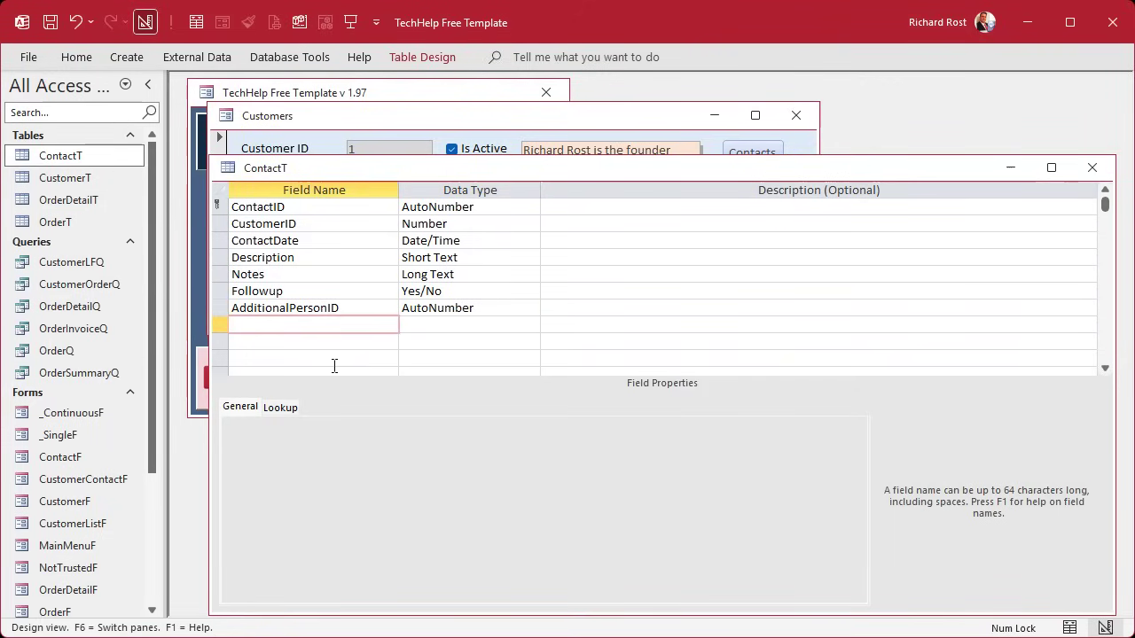
key(shift+Tab)
key(shift+Tab)
text(n)
key(Tab)
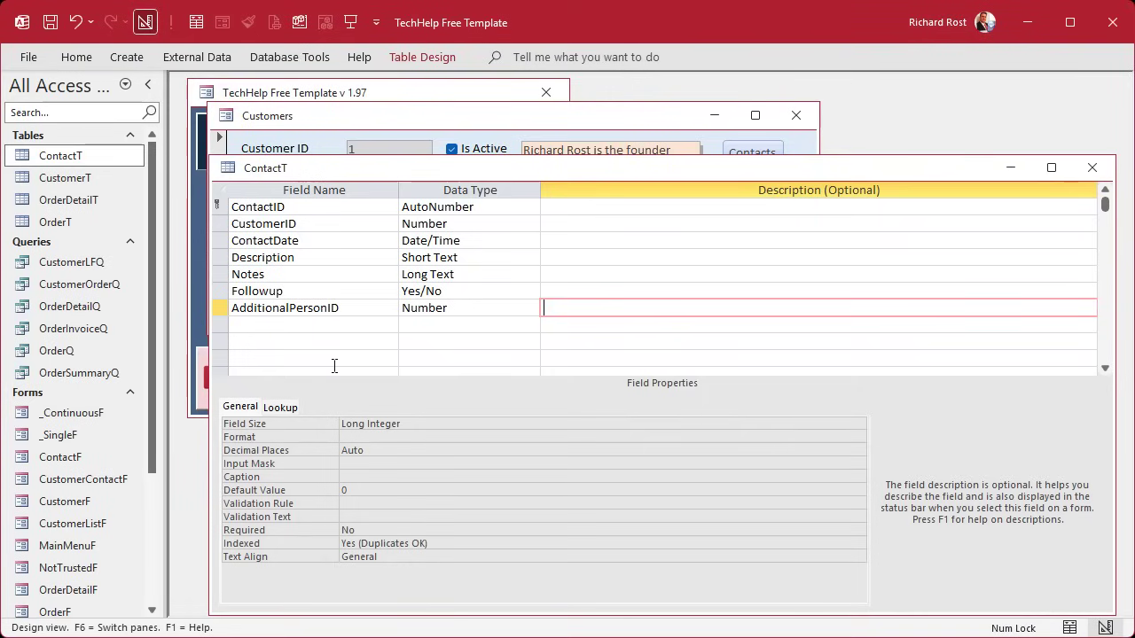
click(1092, 168)
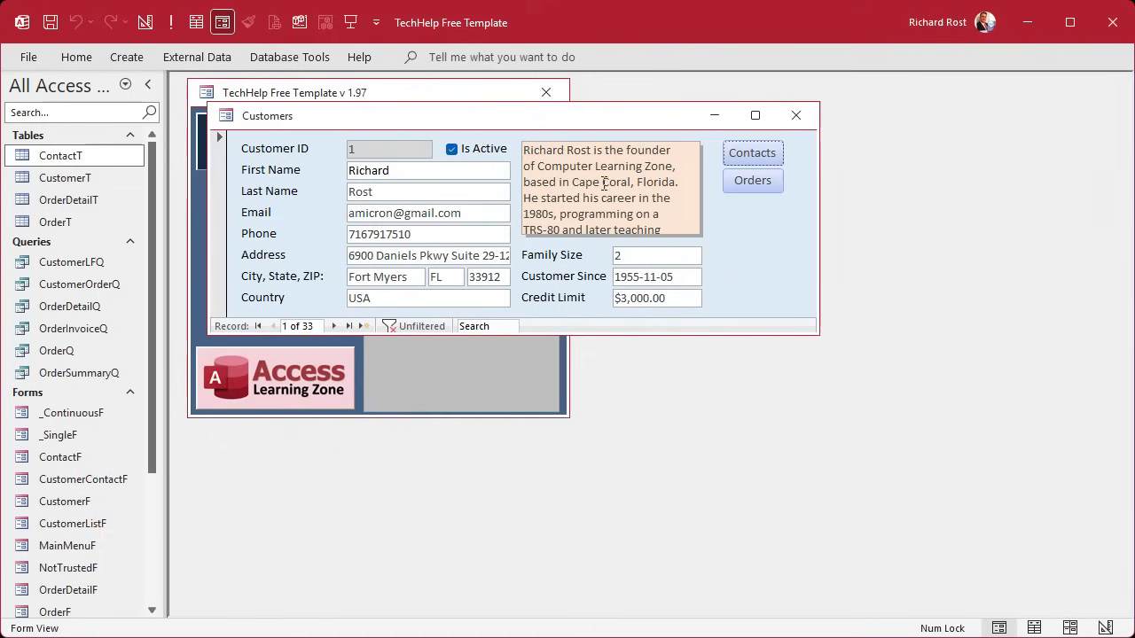
Step: Reopen the customer's contacts form, move its window over the customer form and widen the window
click(752, 153)
right_click(778, 99)
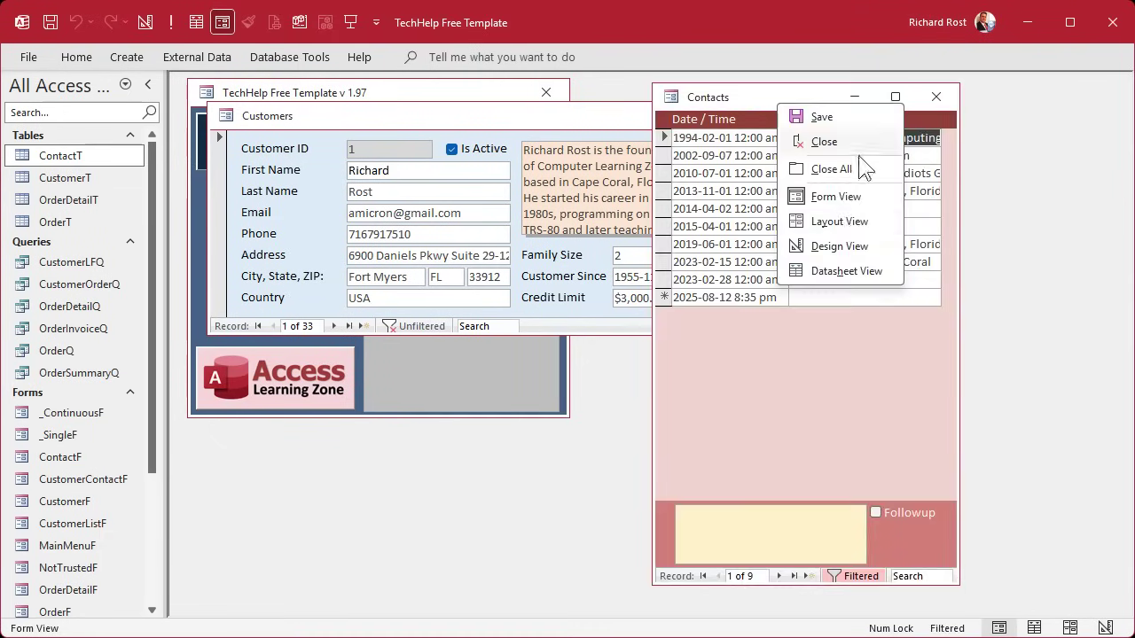
click(839, 247)
drag(798, 96, 597, 96)
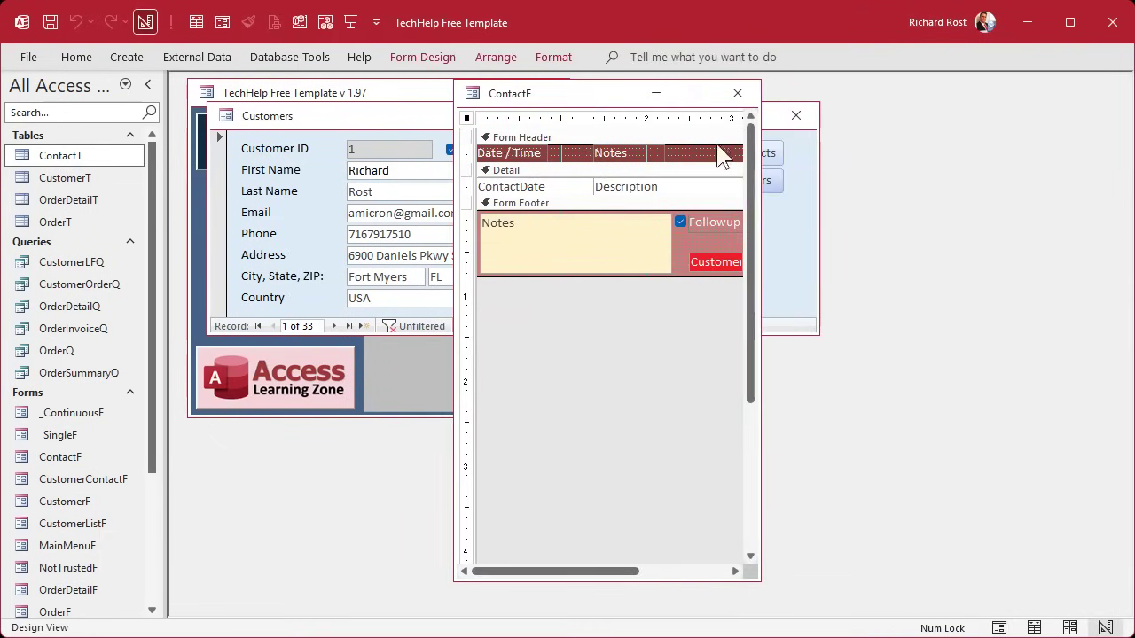
click(762, 173)
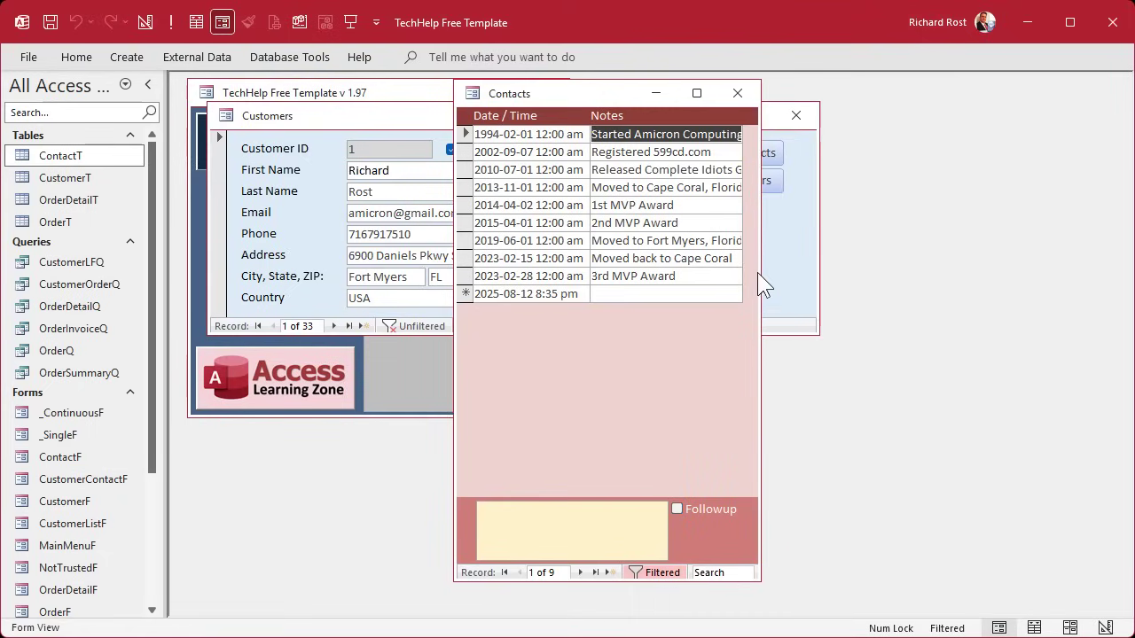
drag(800, 276, 1029, 266)
Step: Widen the ContactF form's design area to about 5.3 inches in Design View
right_click(788, 95)
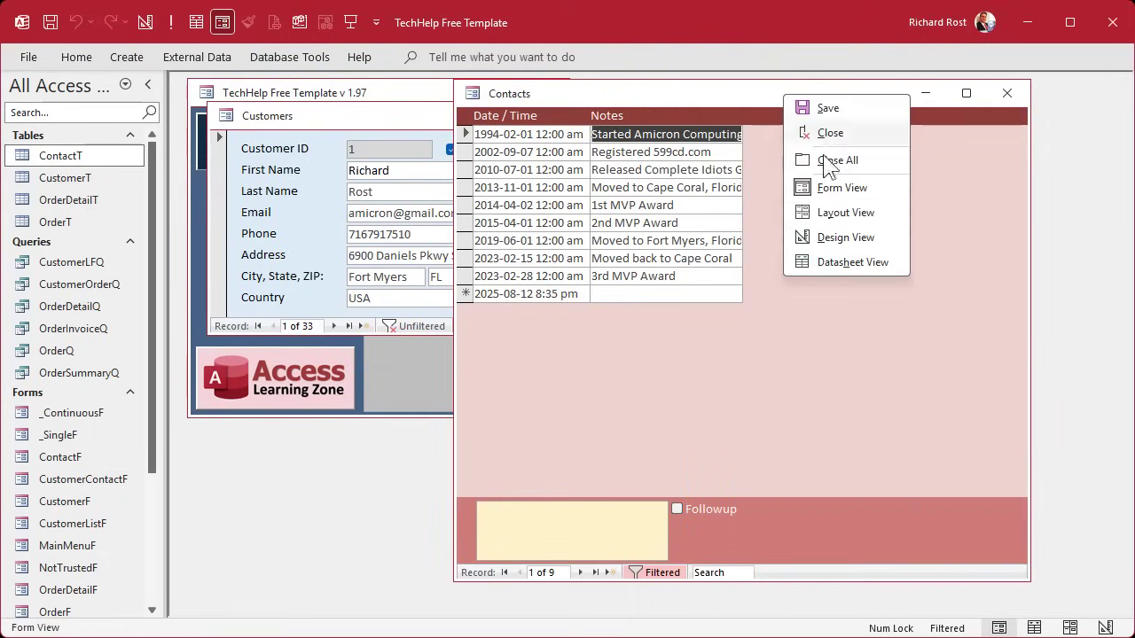
click(838, 241)
drag(747, 153, 931, 151)
Step: Add a combo box to the Detail section of ContactF, in the free space beside the Description field
click(423, 57)
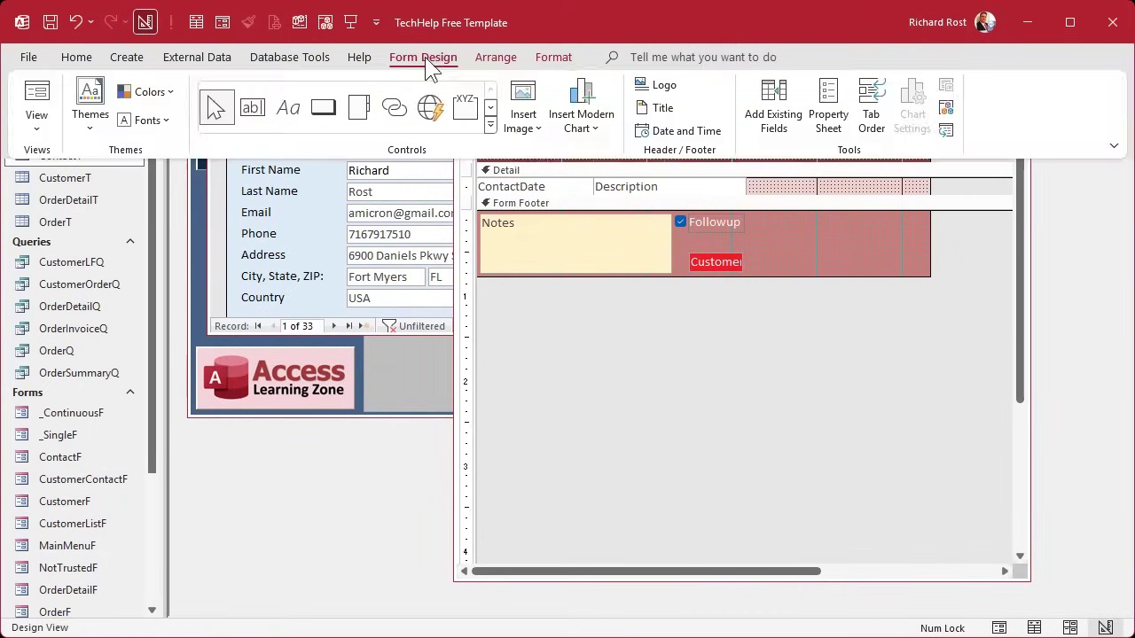
click(490, 125)
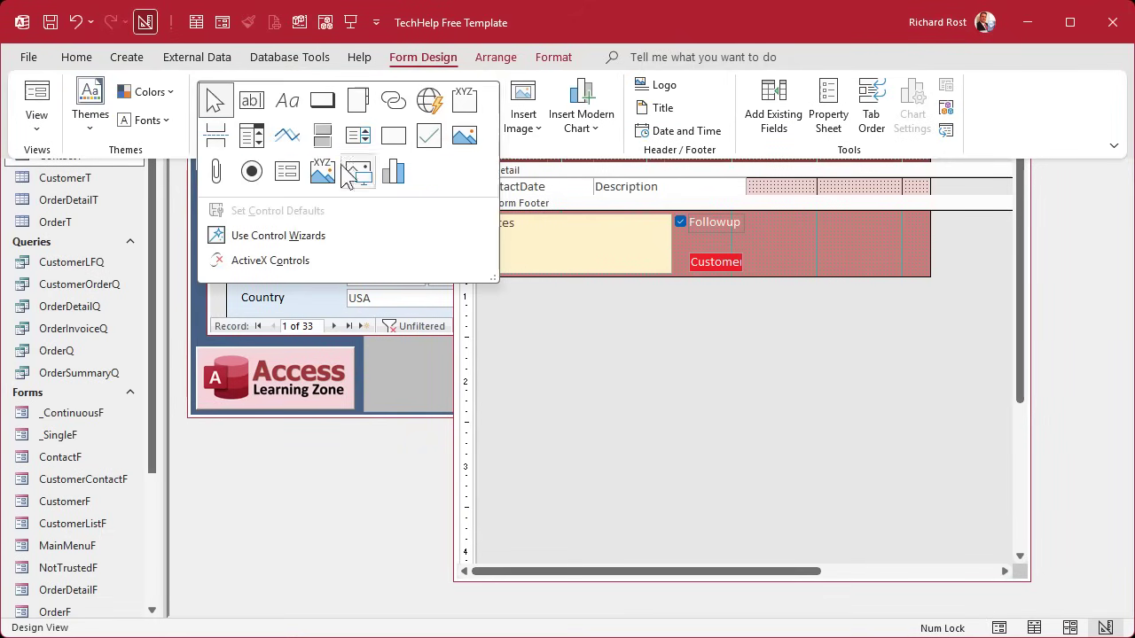
click(252, 139)
click(836, 240)
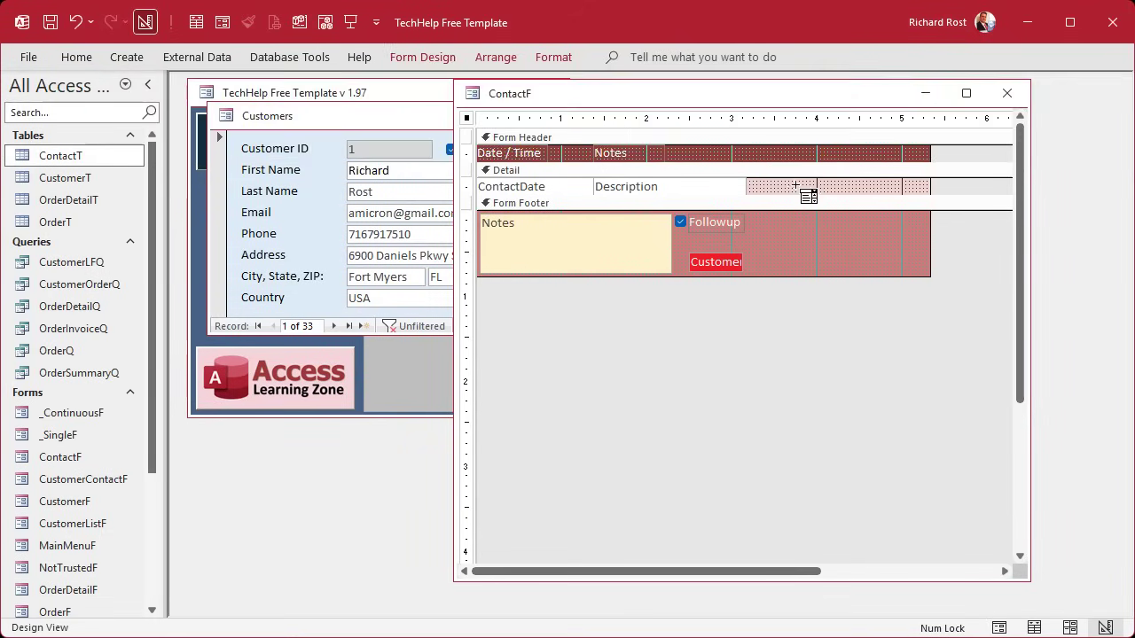
click(782, 181)
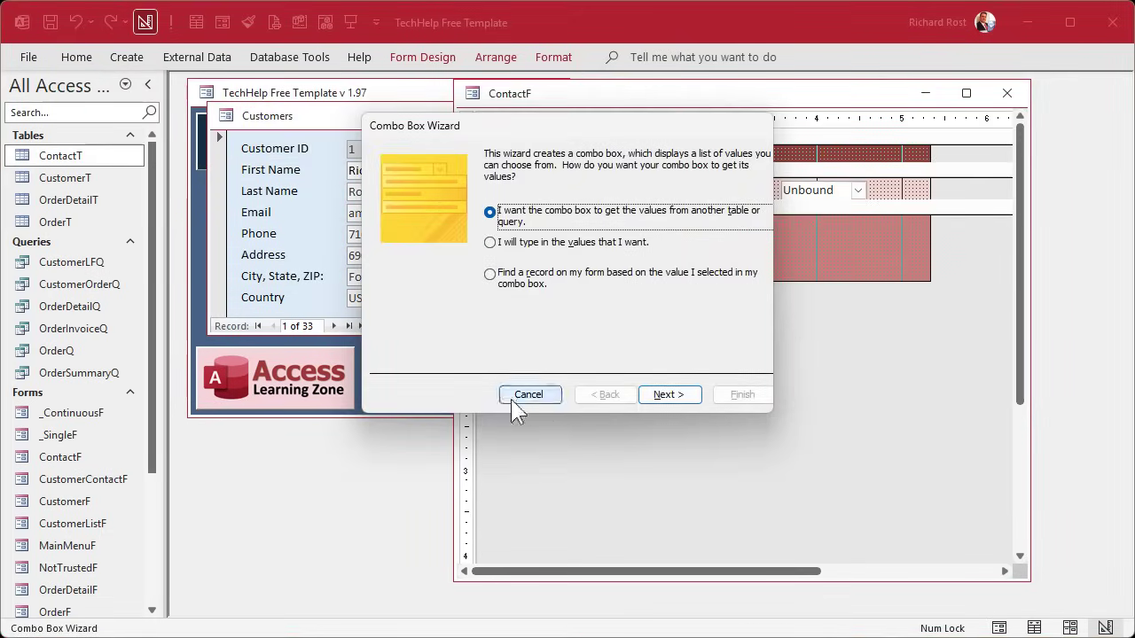
click(661, 396)
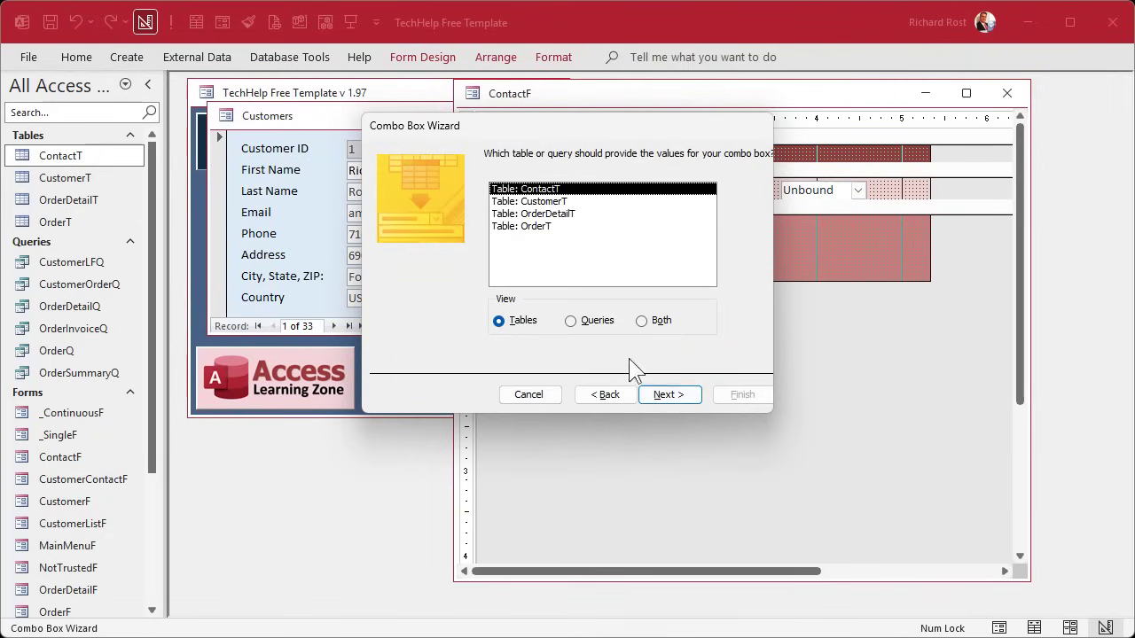
click(583, 203)
click(688, 395)
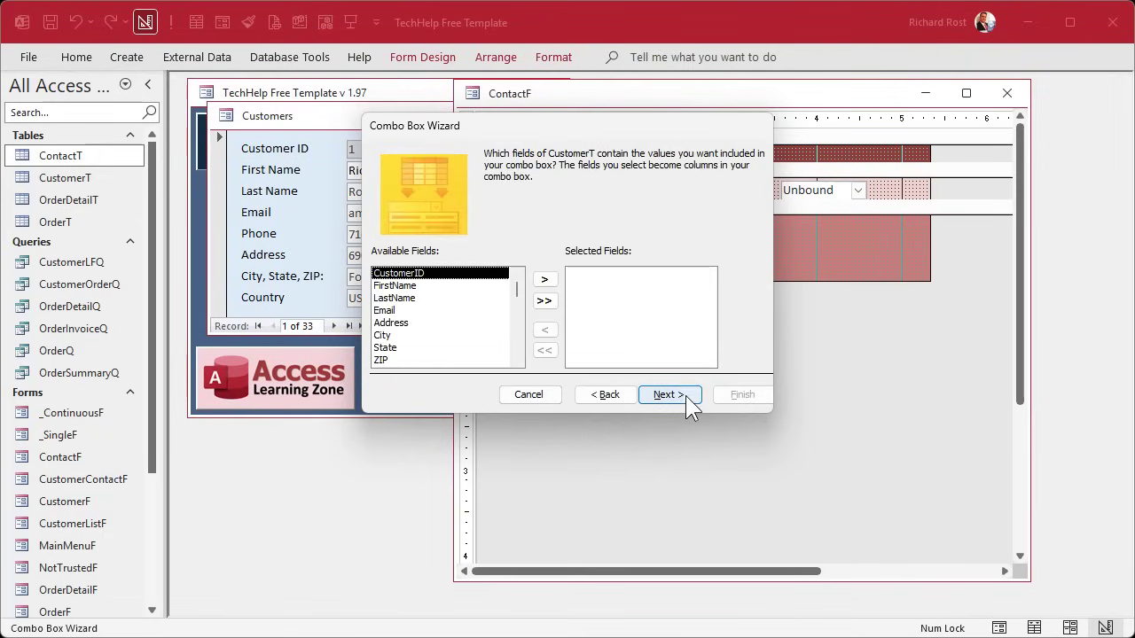
click(545, 279)
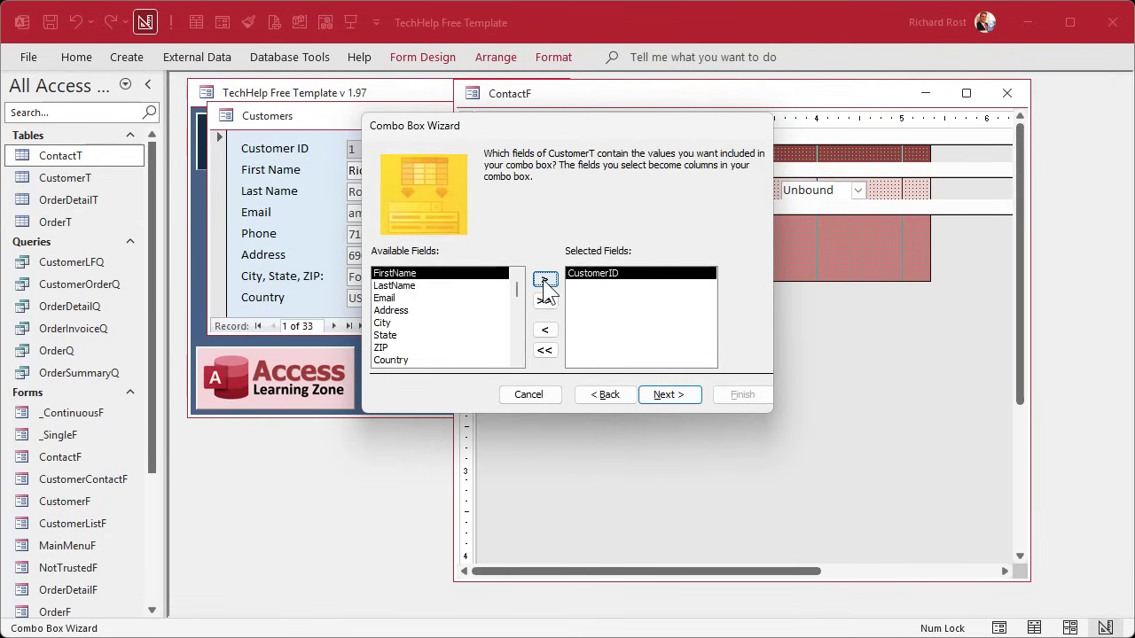
click(607, 399)
click(606, 398)
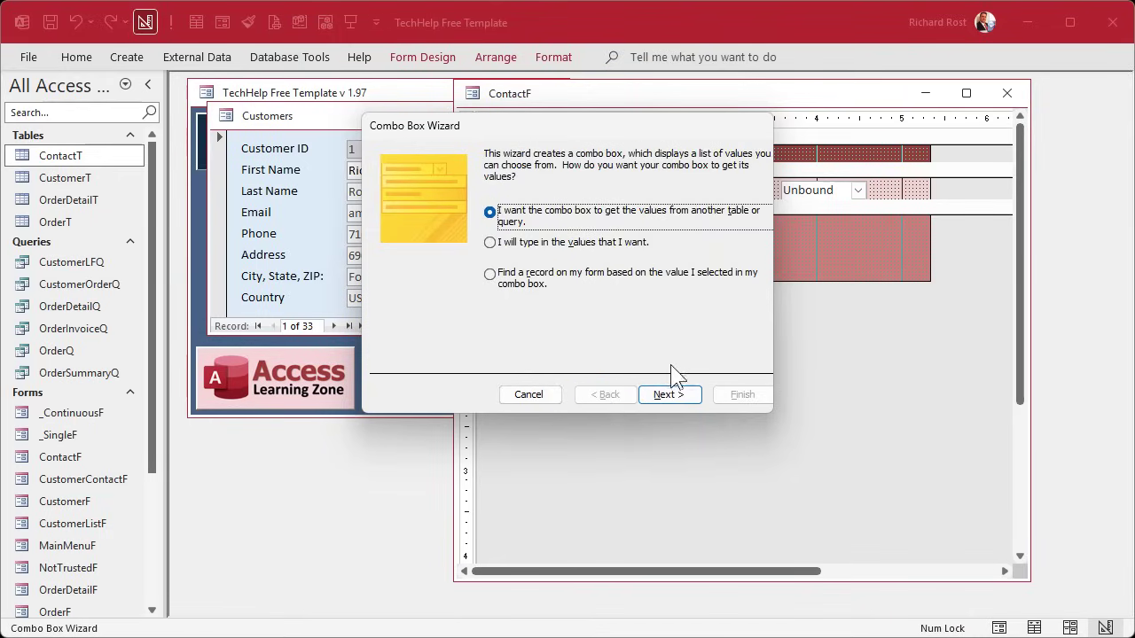
Step: Base the combo box on the CustomerLFQ query and include its CustomerID and LF fields
click(669, 392)
click(589, 321)
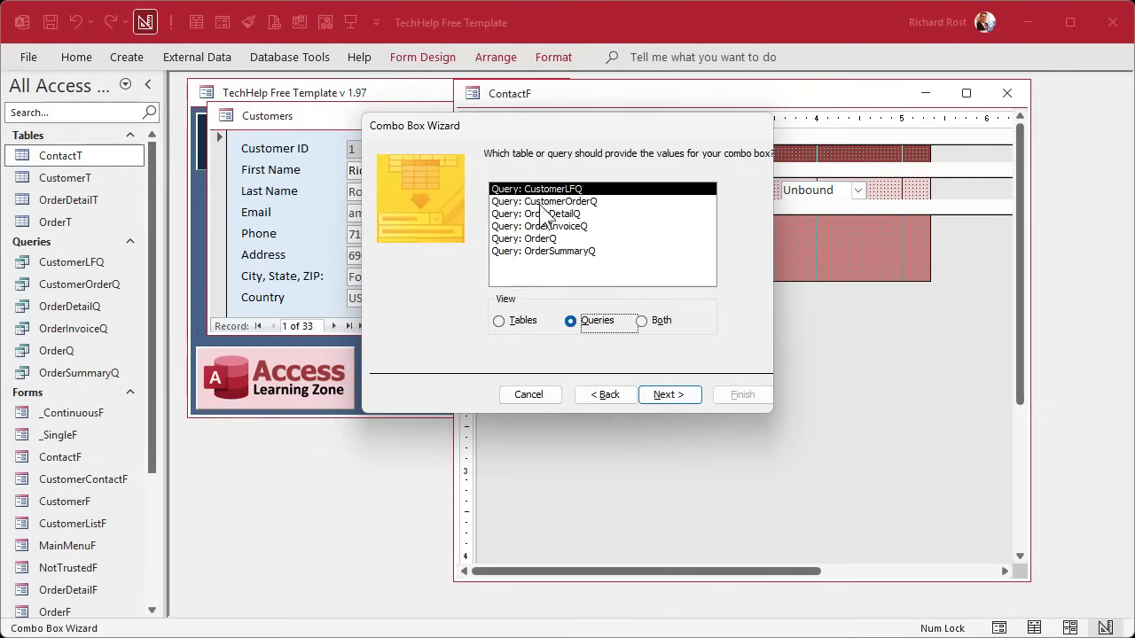
click(585, 190)
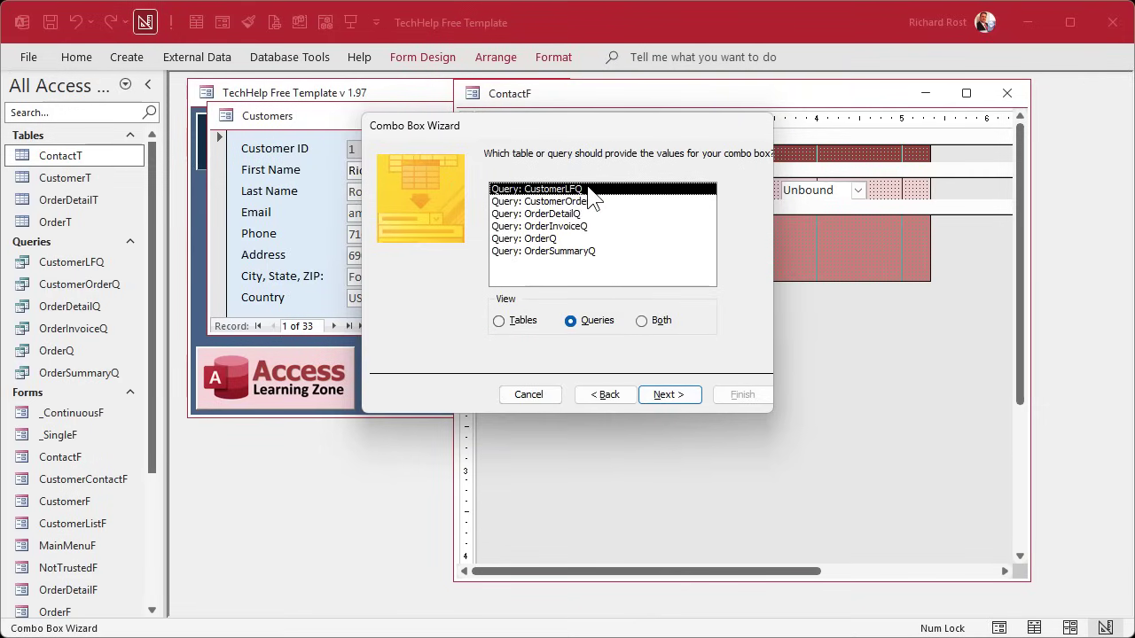
click(669, 396)
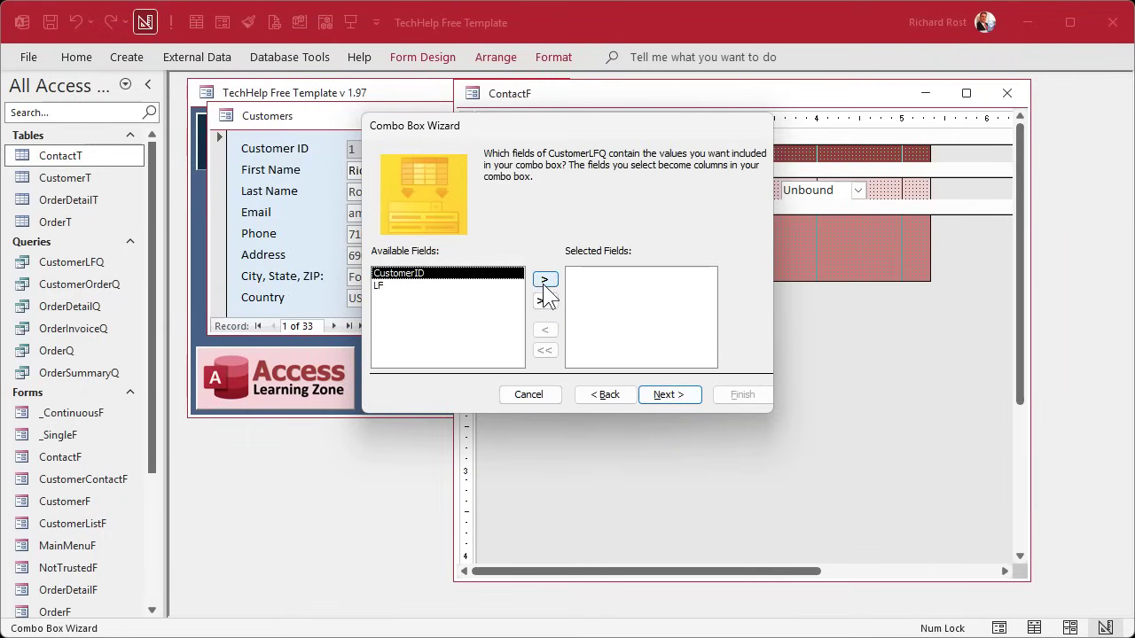
click(544, 282)
click(544, 282)
click(670, 394)
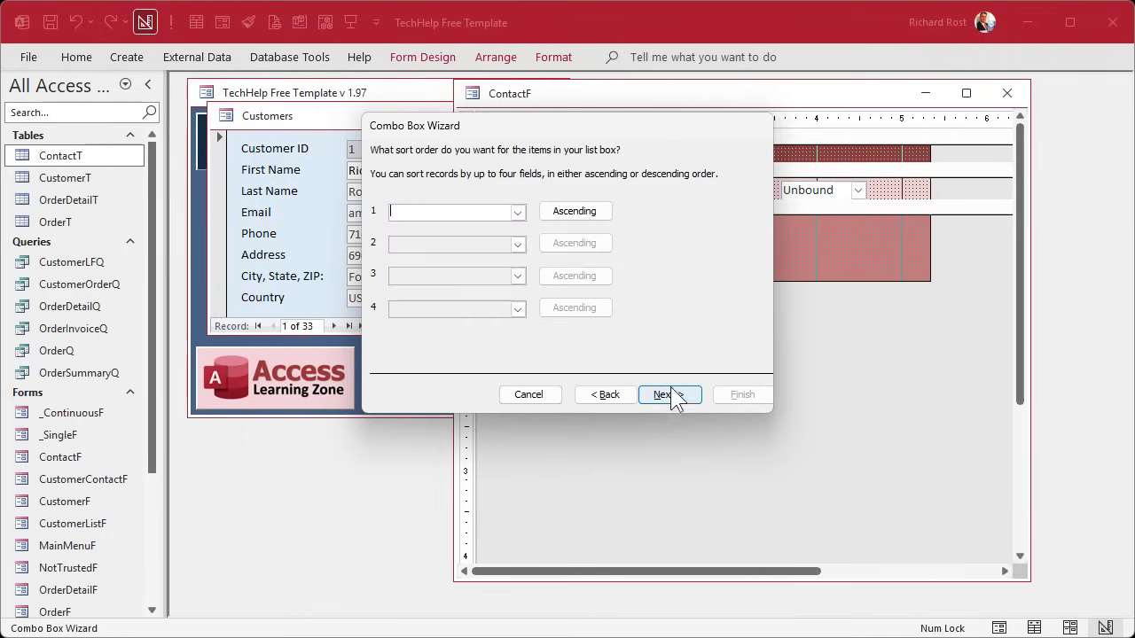
Step: Sort the combo box list by LF in ascending order and hide the CustomerID column
click(517, 213)
click(470, 255)
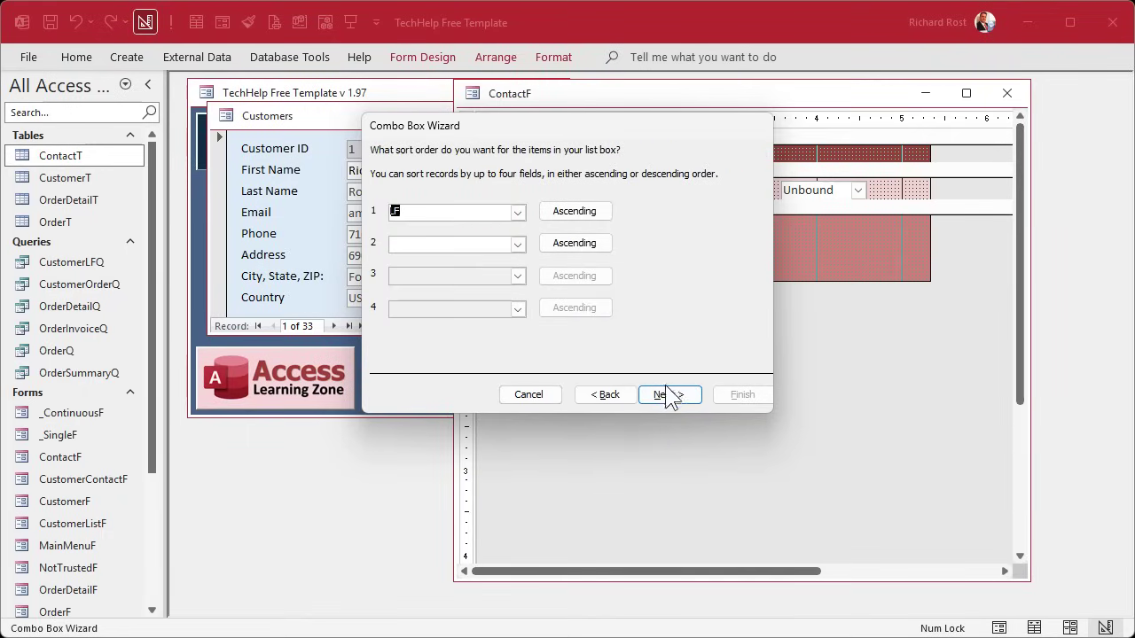
click(670, 396)
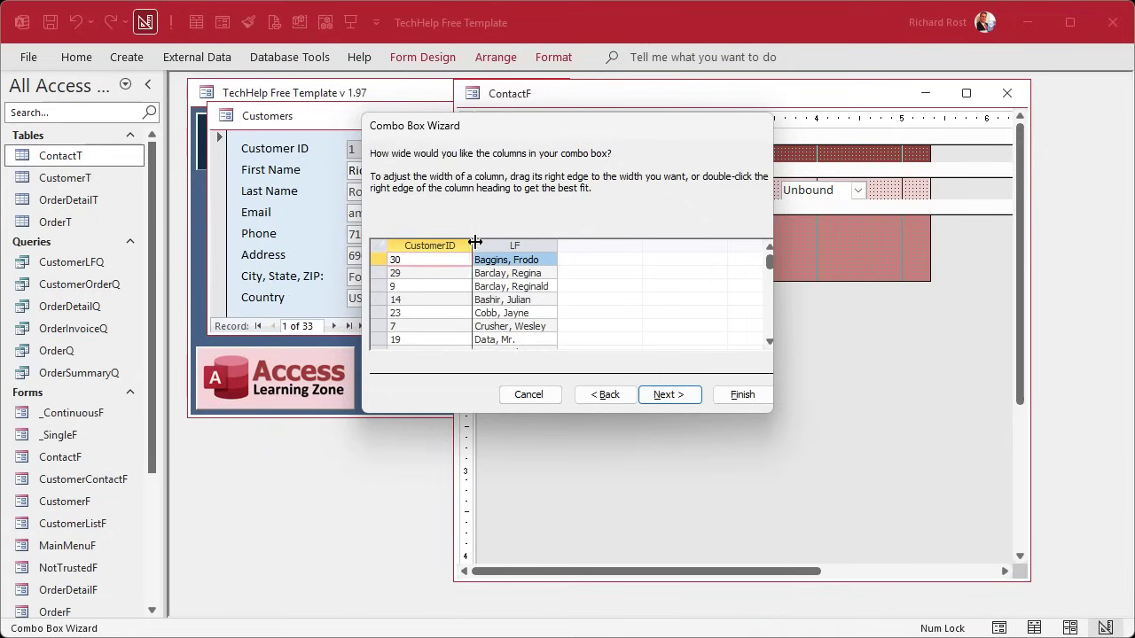
drag(364, 237, 365, 237)
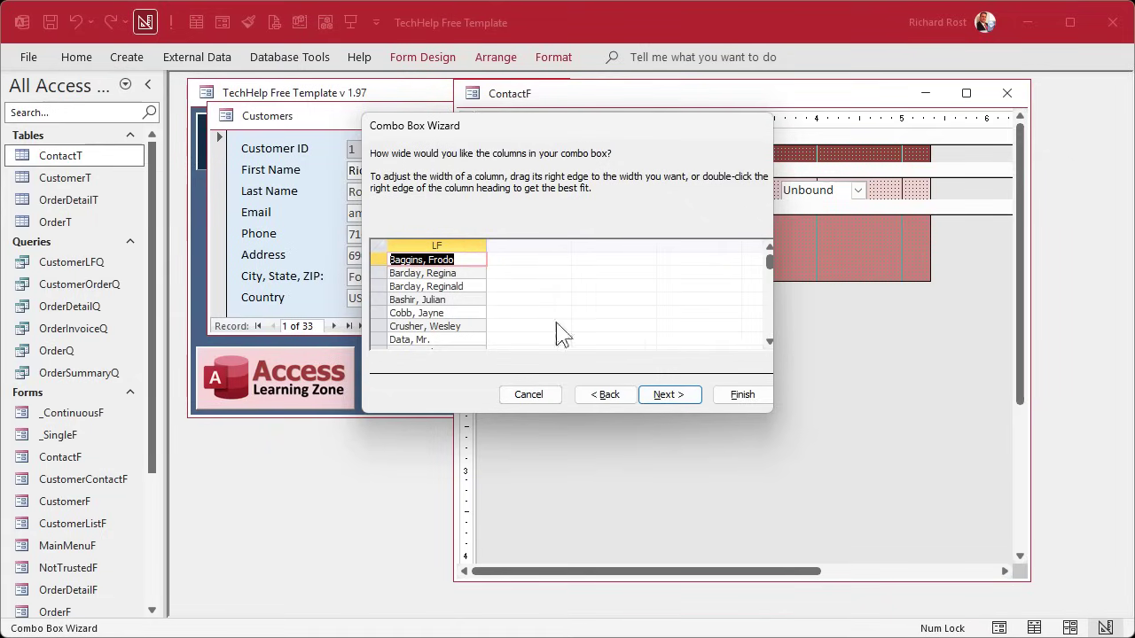
Step: Store the combo box's CustomerID value in the AdditionalPersonID field and finish the wizard with the default label
click(693, 392)
click(686, 393)
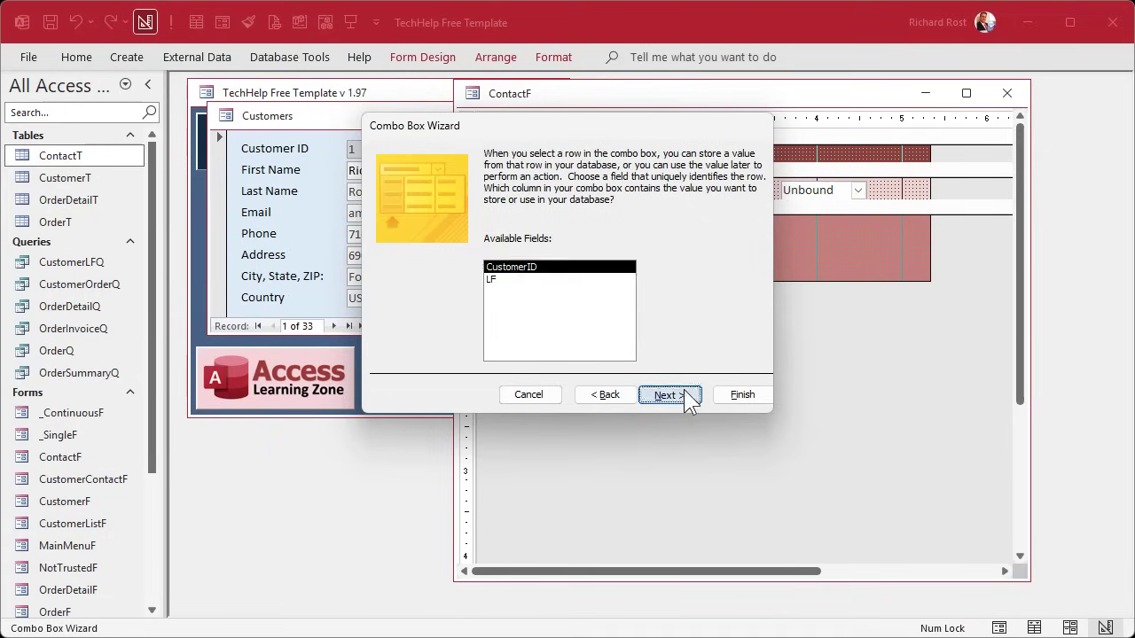
click(767, 235)
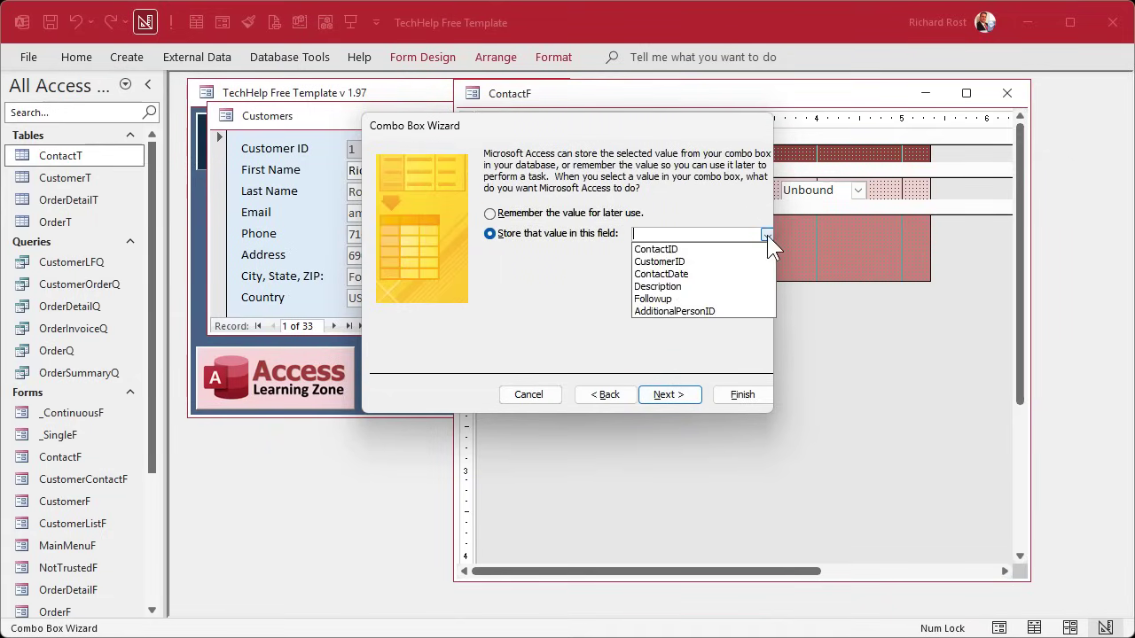
click(720, 310)
click(669, 395)
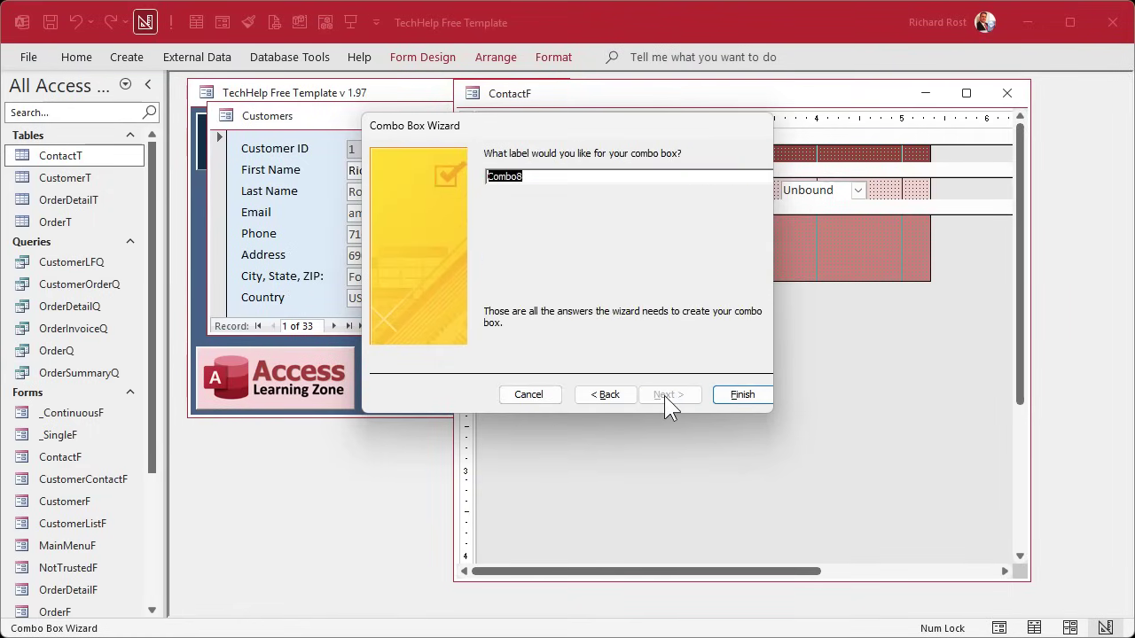
click(743, 395)
Step: Delete the combo box's label, then place the combo box directly beside the Description field and widen it to fit its field name
click(709, 190)
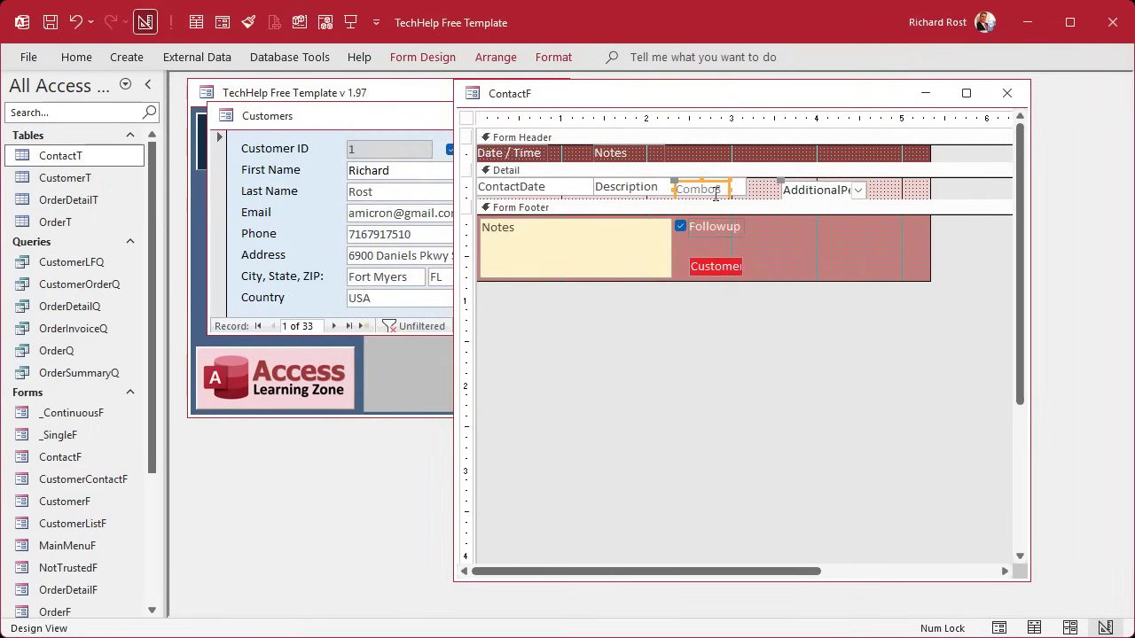
key(Delete)
click(805, 193)
drag(782, 182, 748, 182)
drag(829, 192, 882, 198)
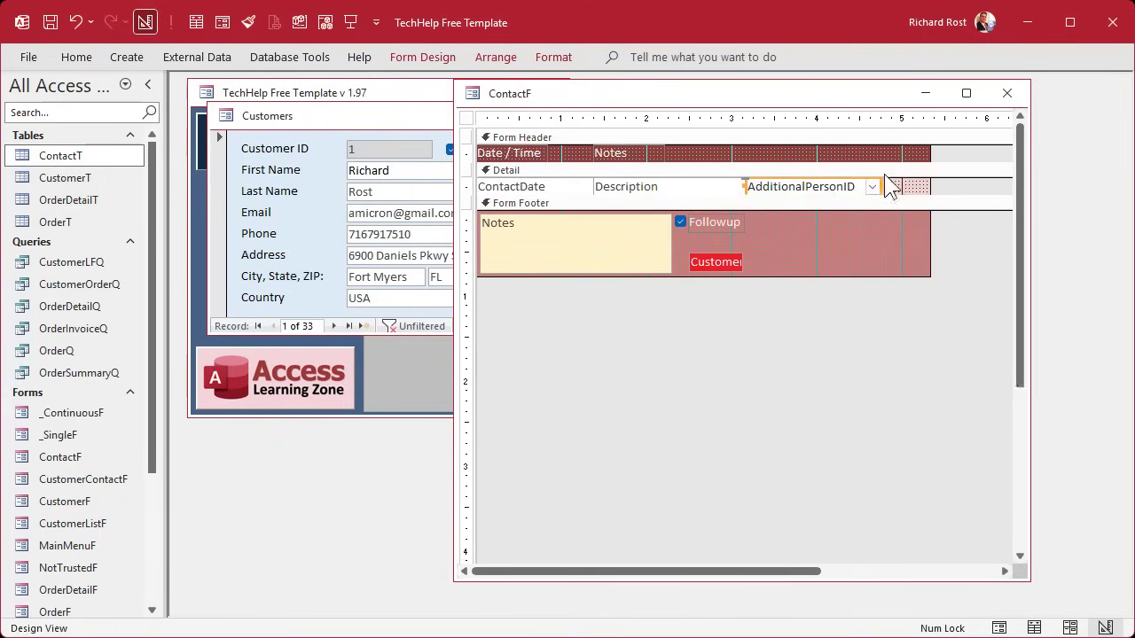
Step: Narrow the ContactF design area to the combo box's outer edge, about 4.75 inches, and close the form with its changes saved
drag(928, 150, 827, 139)
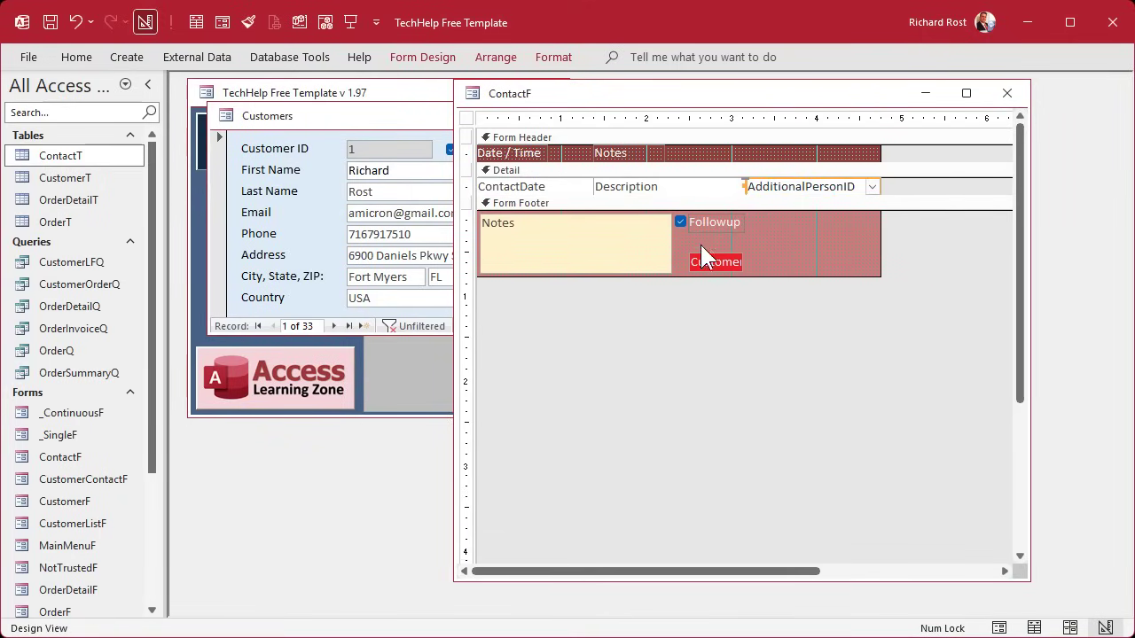
click(777, 239)
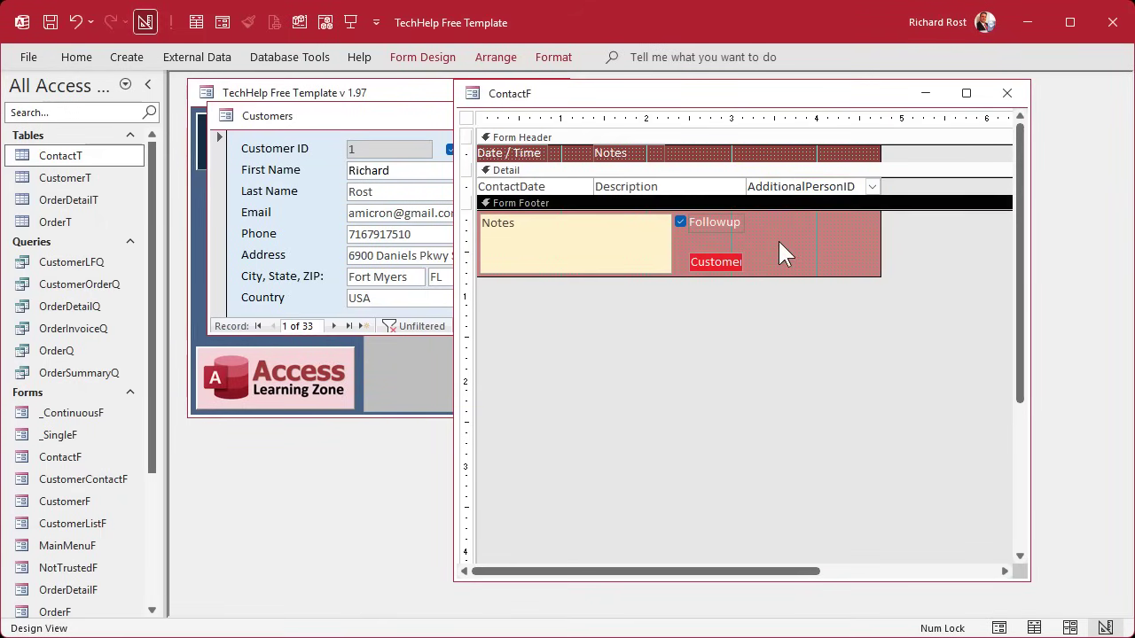
click(1008, 93)
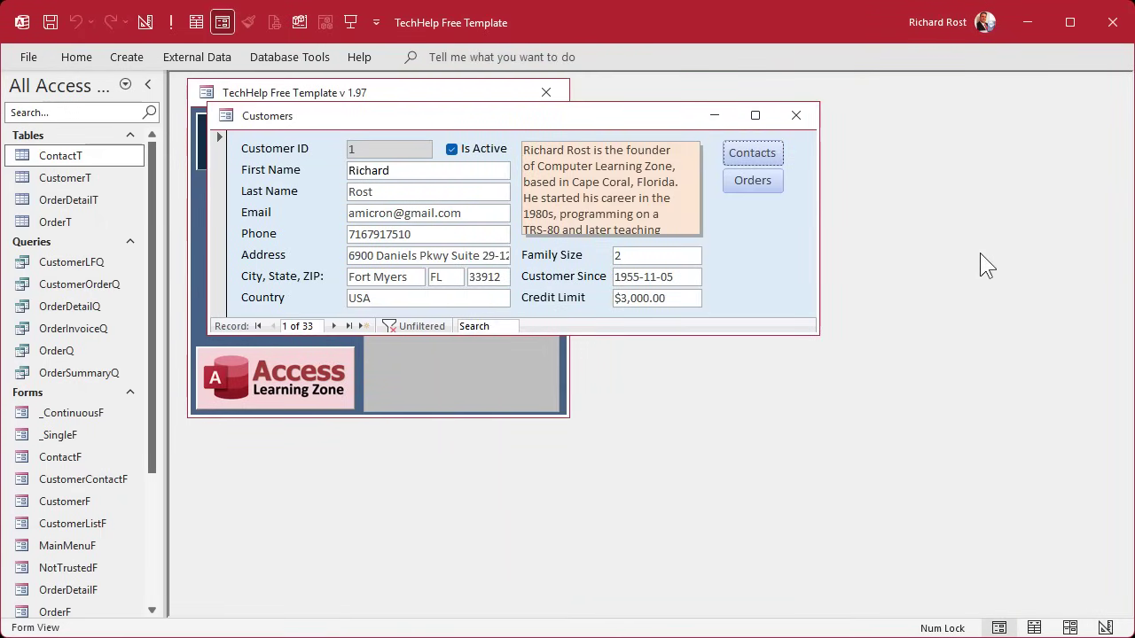
Step: In the first customer's contacts, assign an additional person to the 1994-02-01, 2nd MVP Award and 3rd MVP Award entries, then close the form
click(766, 150)
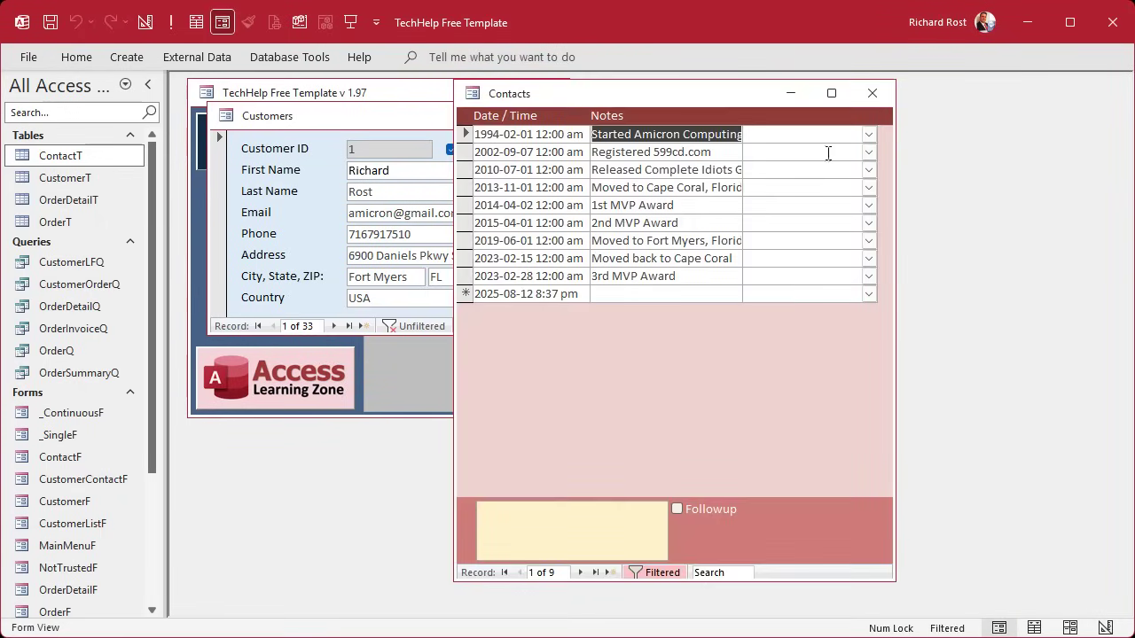
click(868, 134)
click(828, 221)
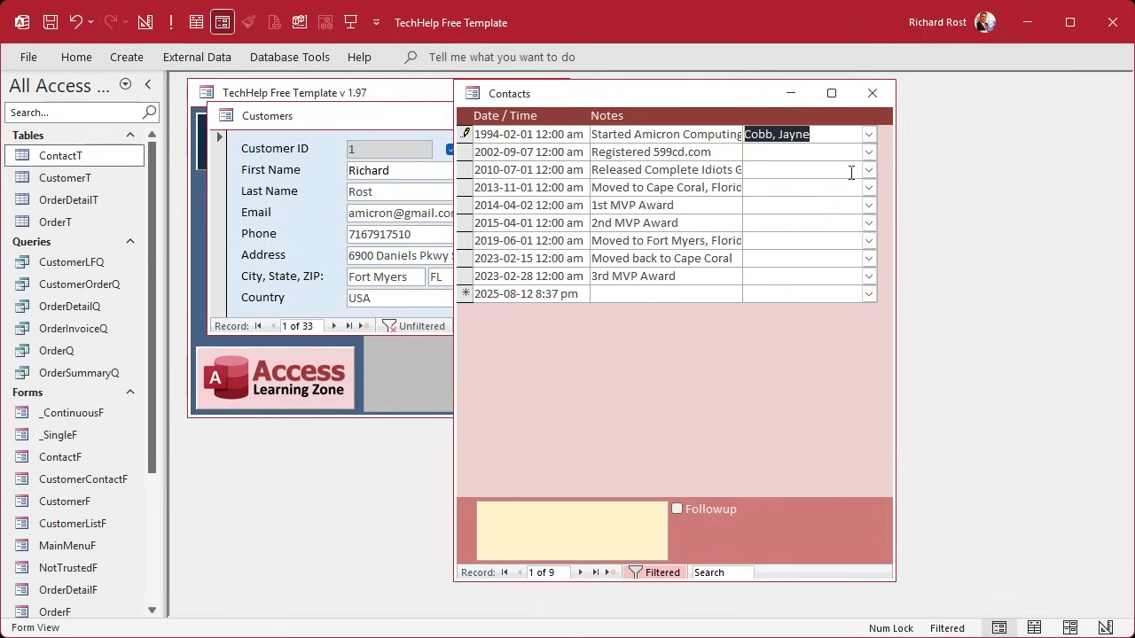
click(868, 223)
click(802, 325)
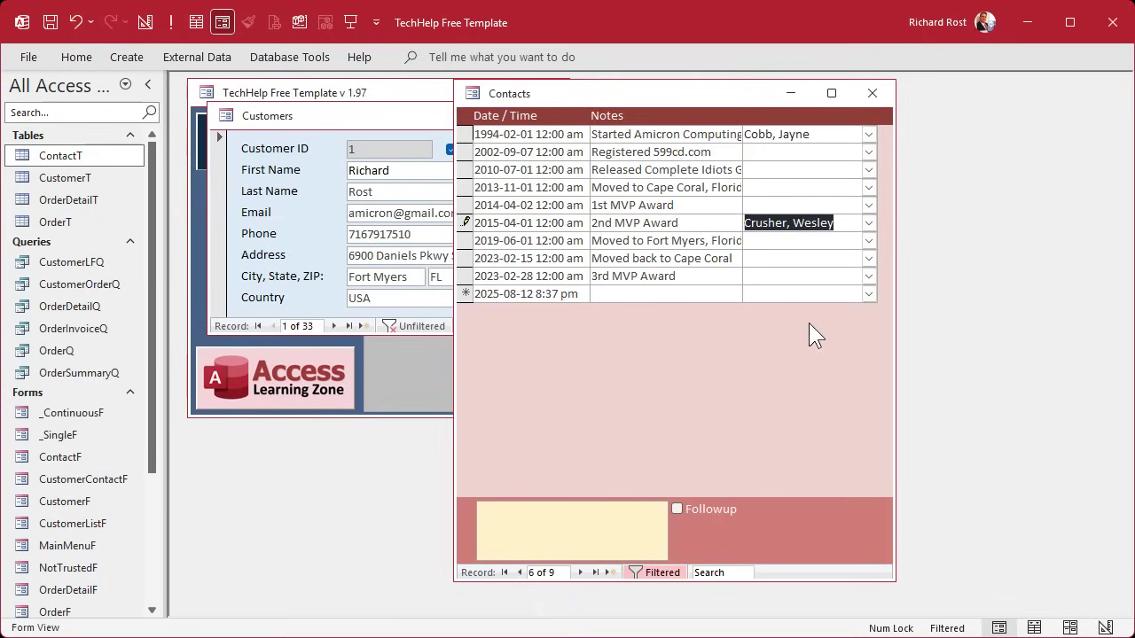
click(868, 276)
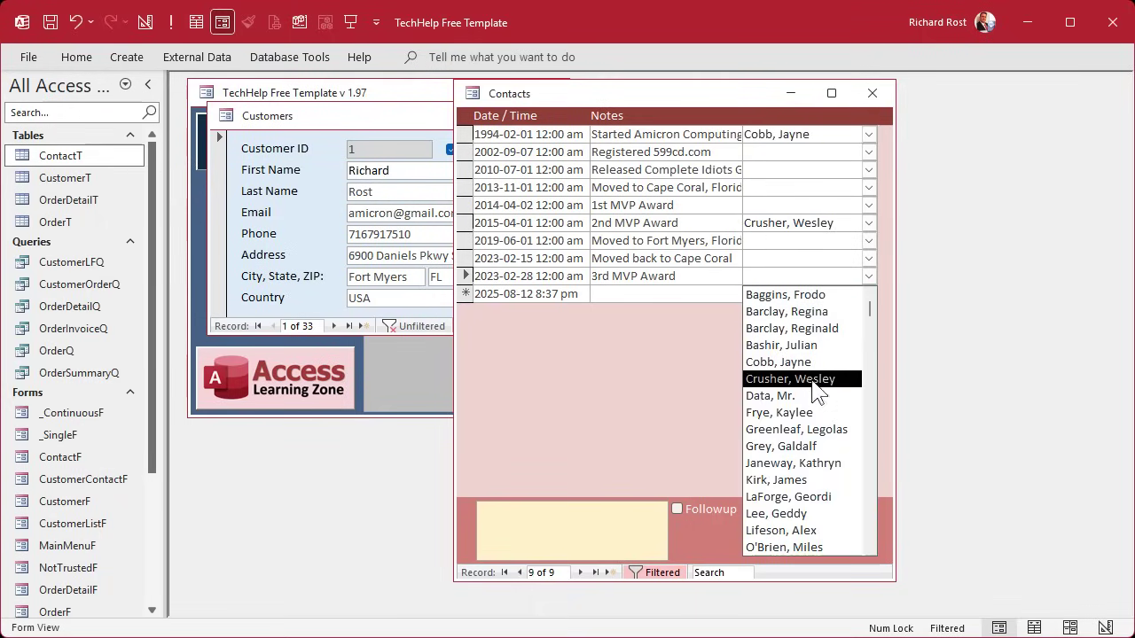
click(803, 413)
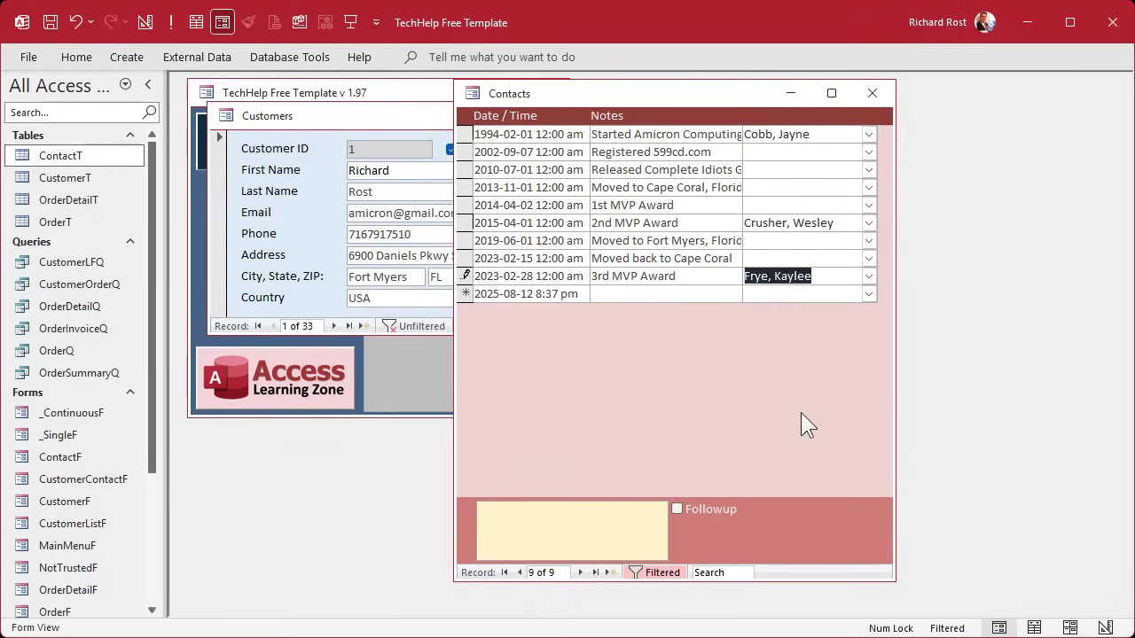
click(799, 295)
click(871, 93)
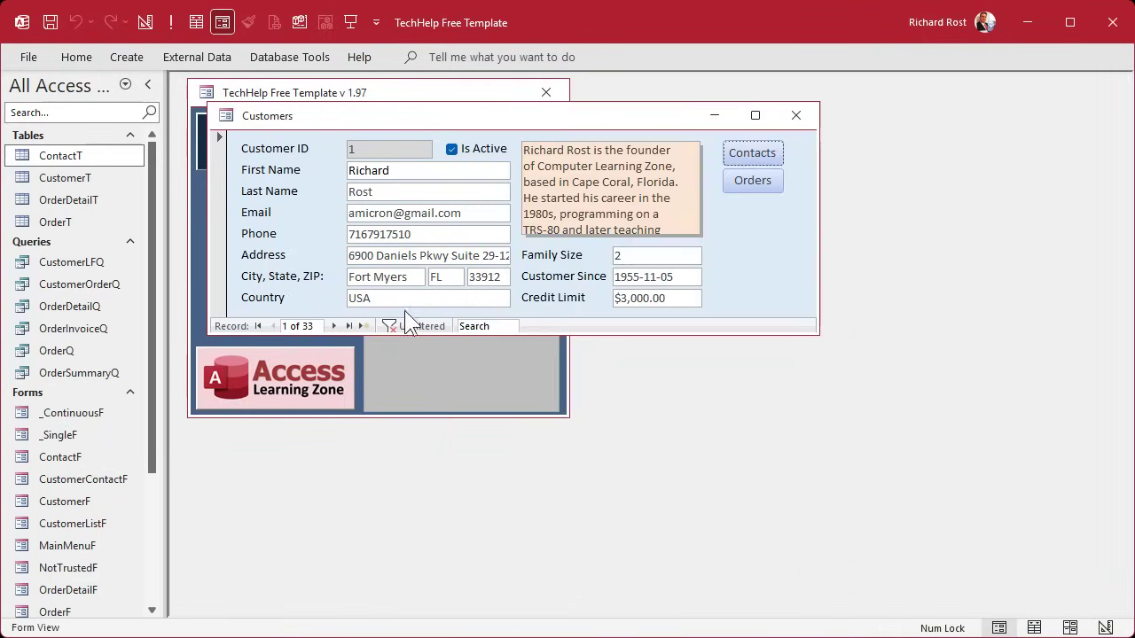
Step: Go to customer 2 and assign an additional person to that customer's first and third contacts, then close the contacts form
click(333, 325)
click(761, 160)
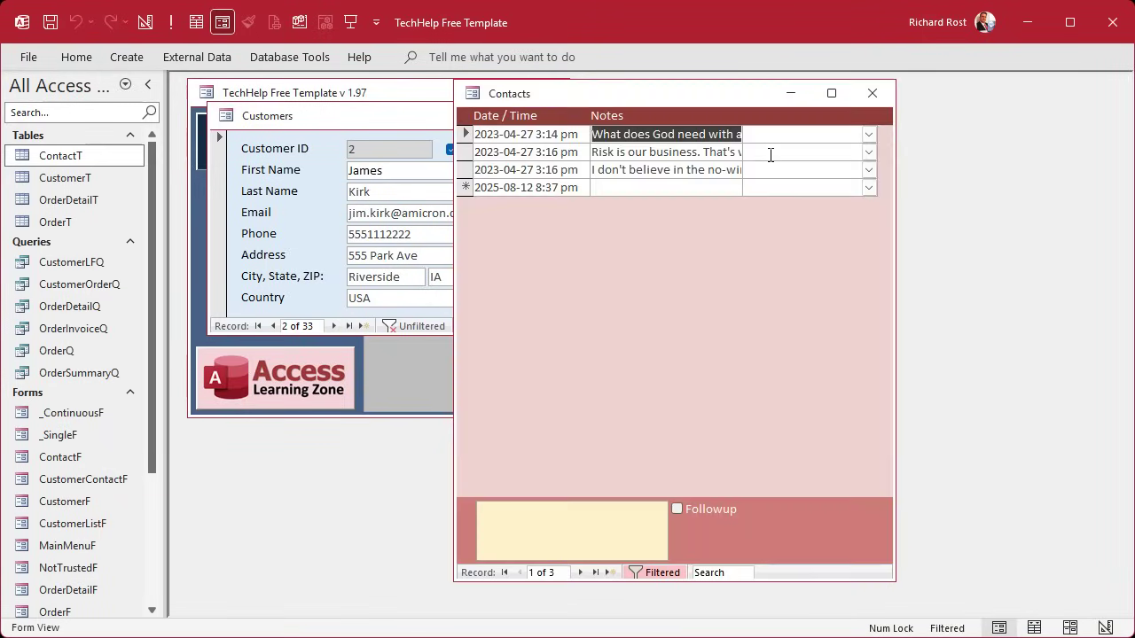
click(868, 134)
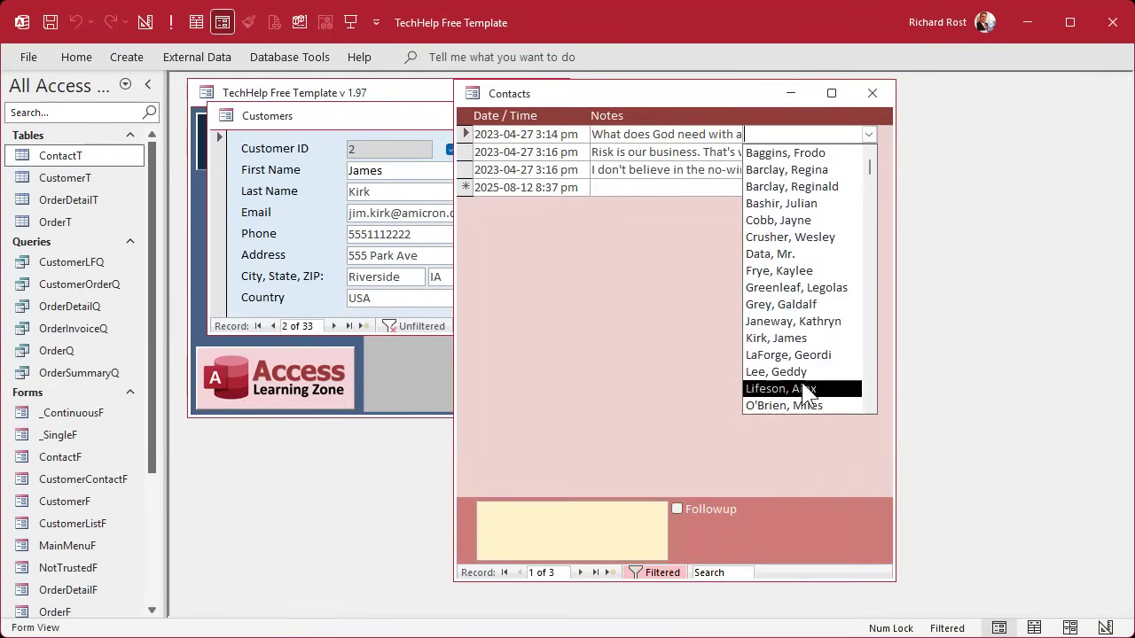
click(801, 388)
click(868, 170)
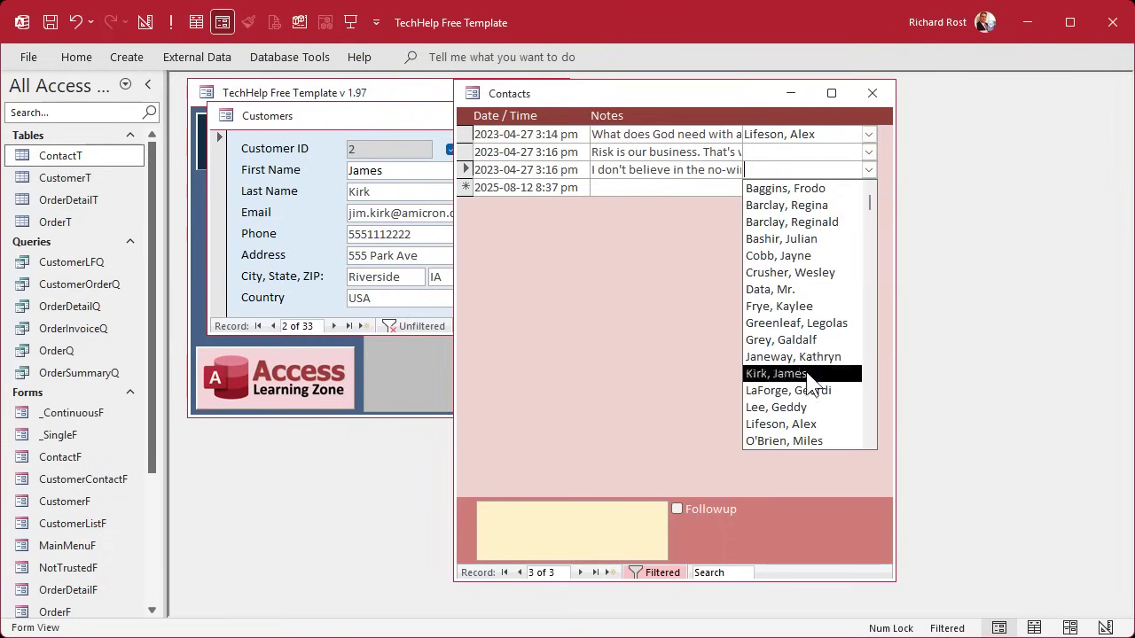
click(791, 439)
click(680, 187)
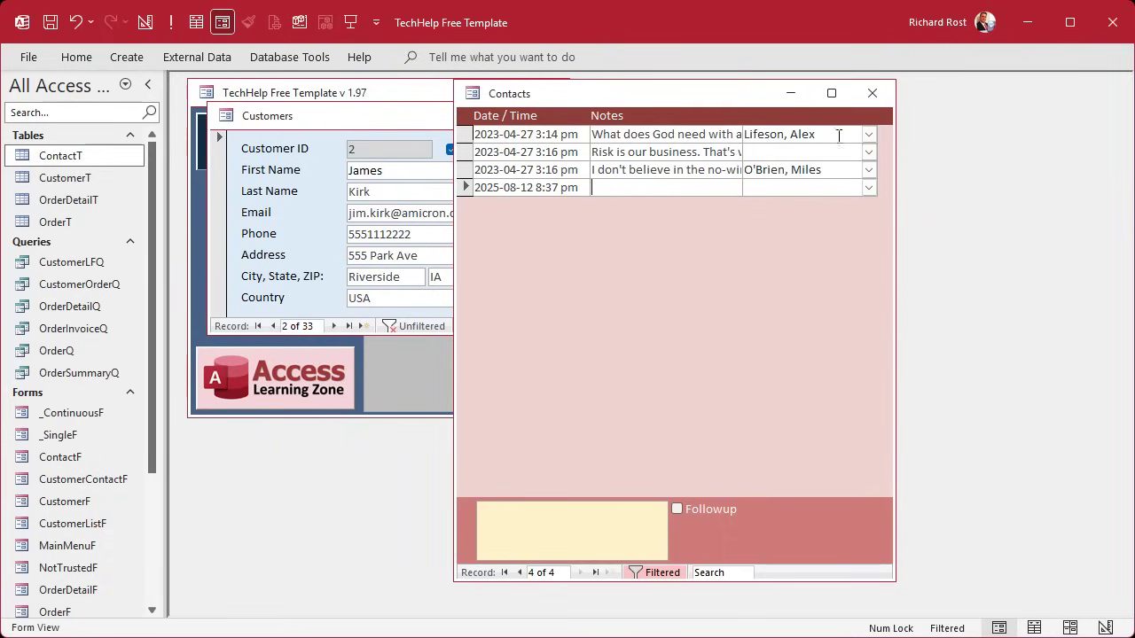
click(872, 93)
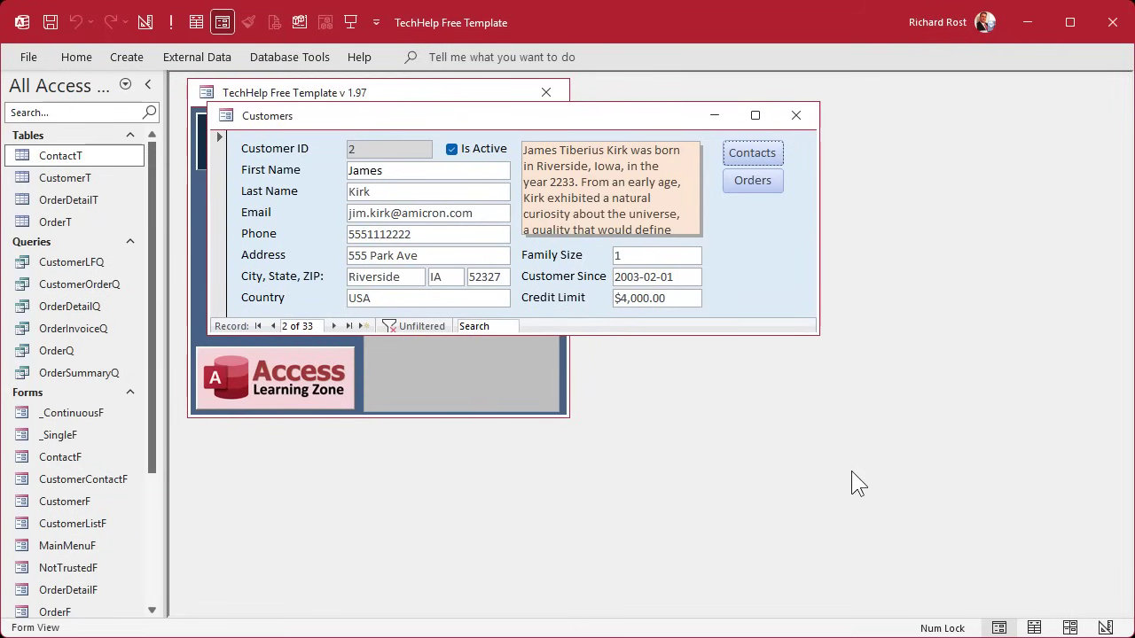
Step: Create a new query in Design View with CustomerT, ContactT and a second copy of CustomerT, and space the three tables apart
click(128, 57)
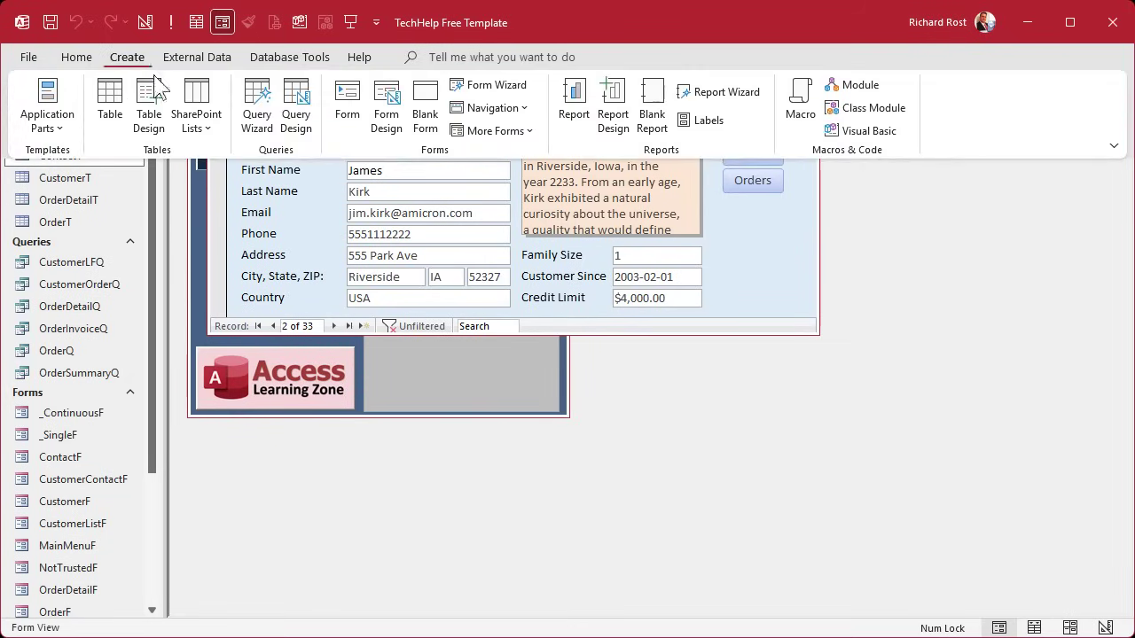
click(306, 113)
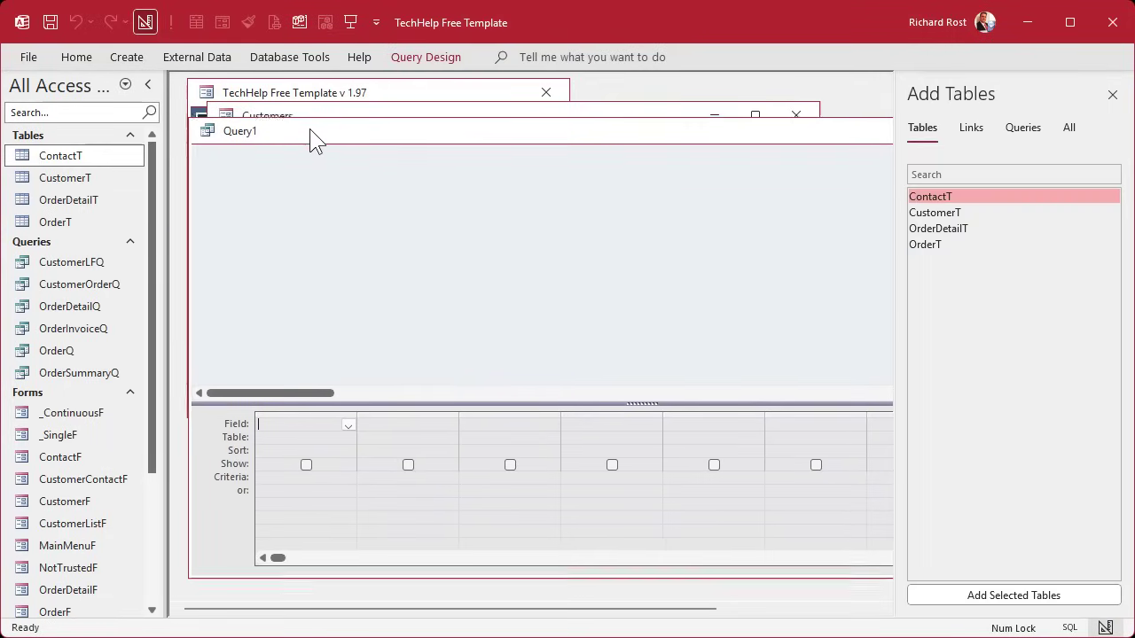
click(997, 215)
double_click(997, 214)
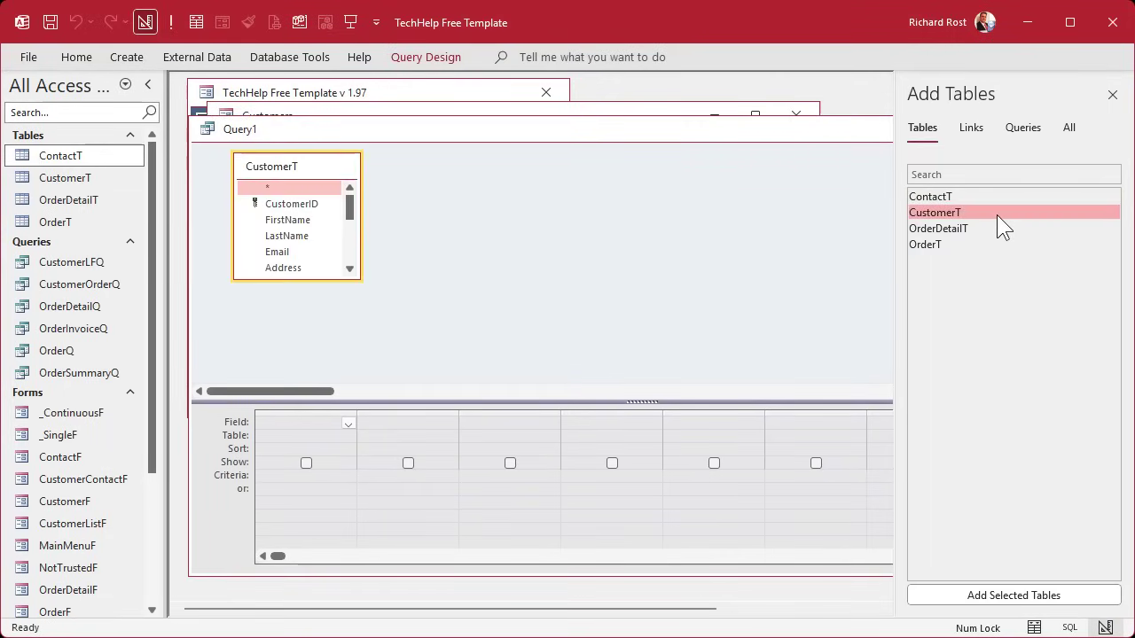
double_click(999, 196)
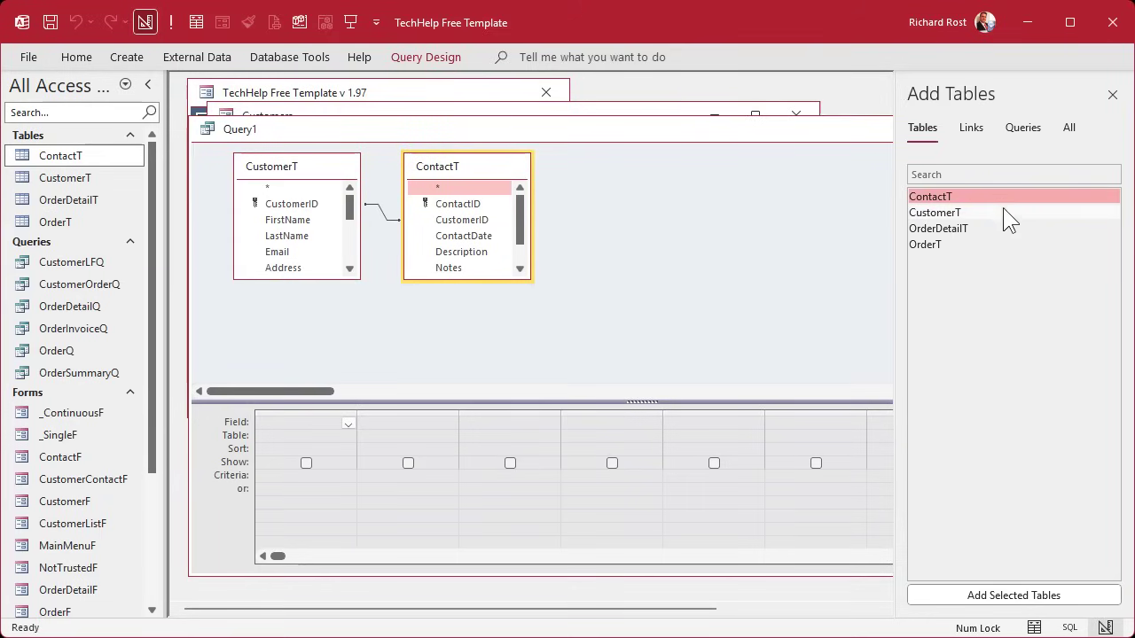
double_click(1005, 215)
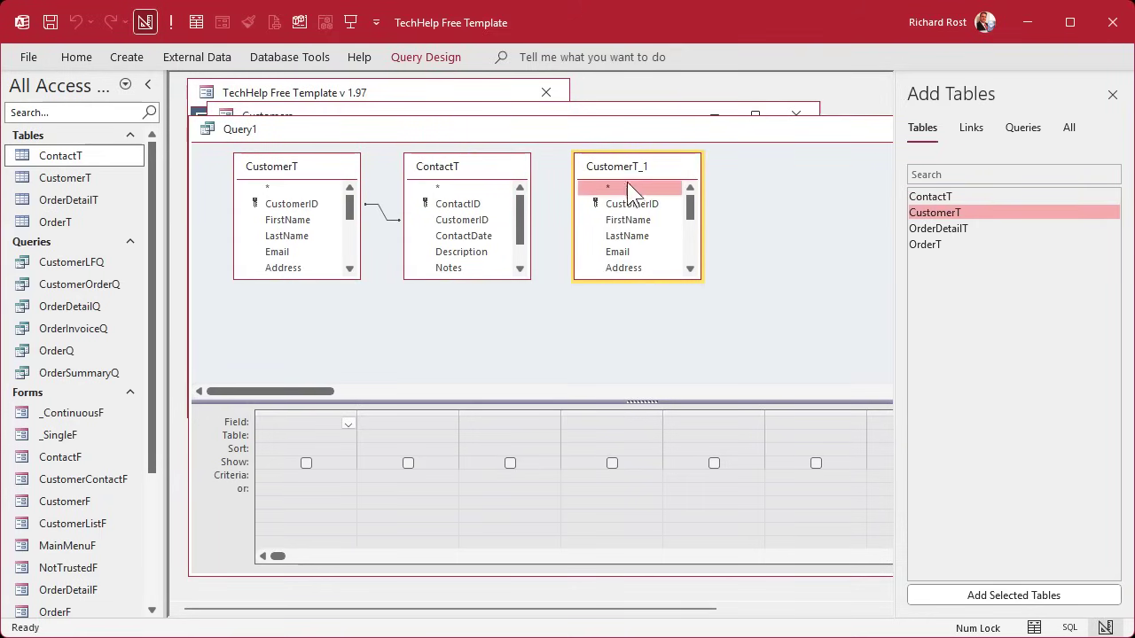
drag(630, 168, 718, 181)
drag(491, 173, 525, 177)
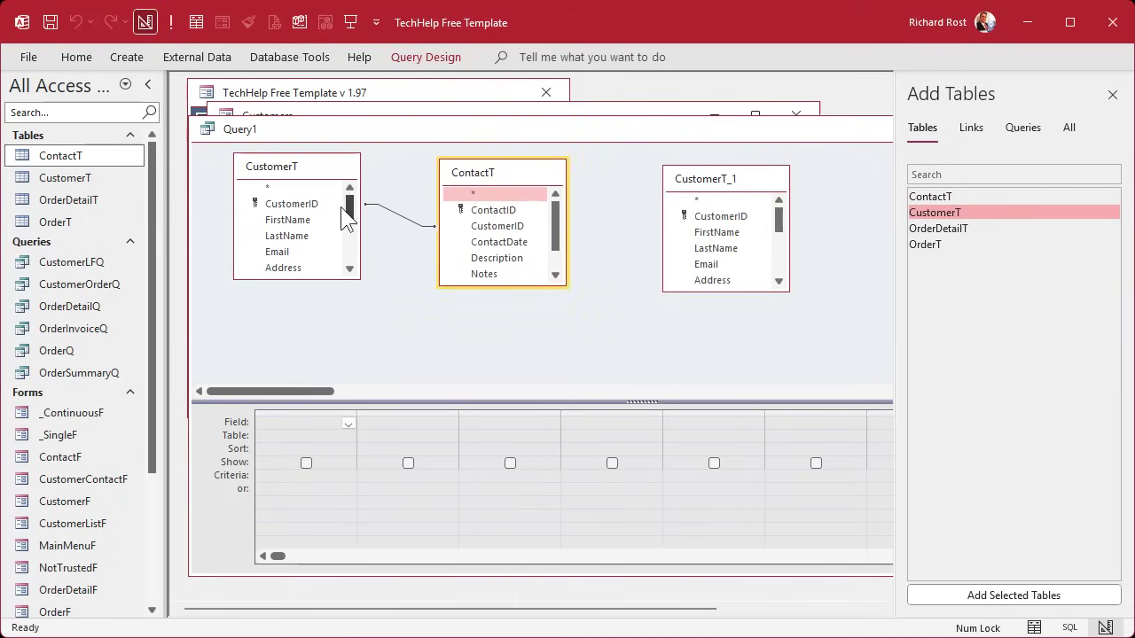
Step: Change the join between CustomerT and ContactT to include all records from CustomerT
double_click(399, 217)
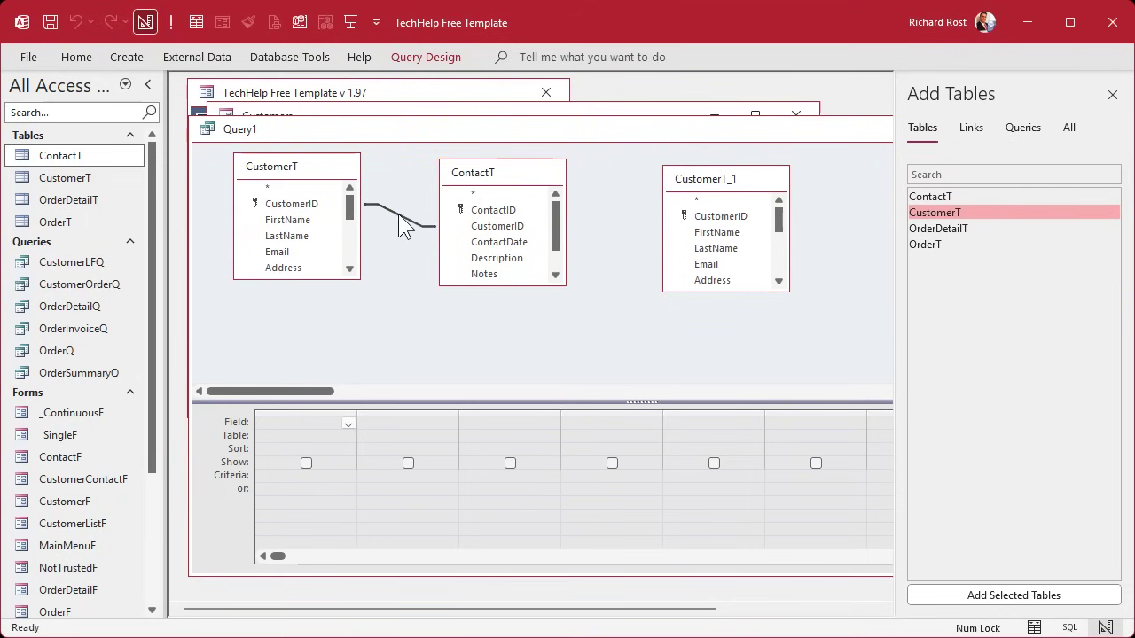
click(410, 274)
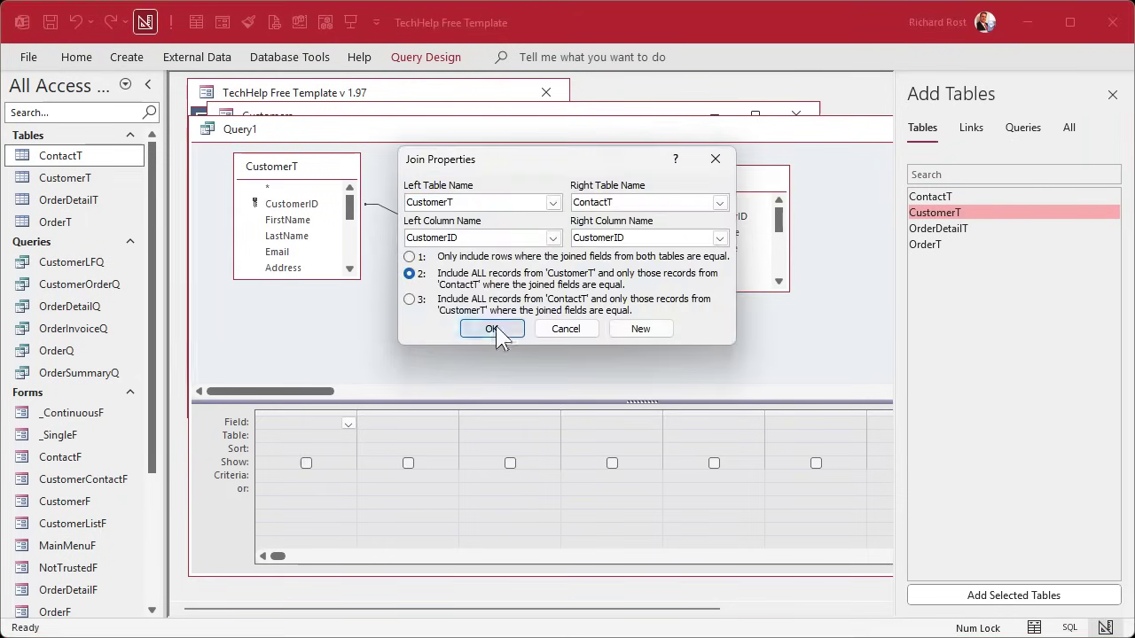
click(493, 329)
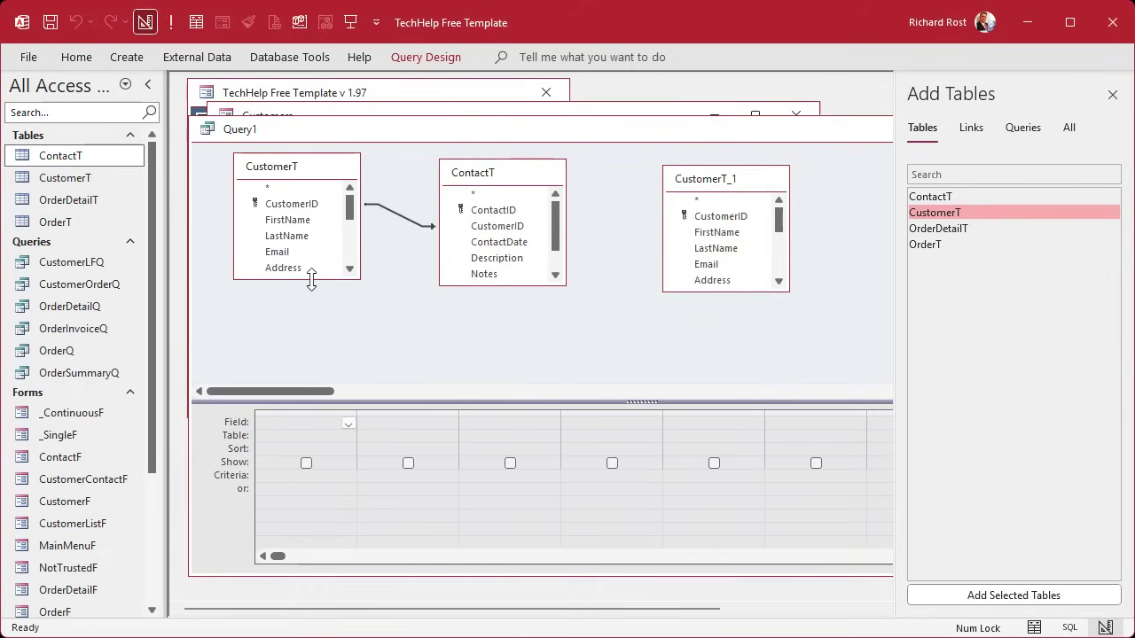
Step: Join ContactT's AdditionalPersonID to CustomerID in the second CustomerT, as an outer join that includes all records from ContactT
drag(312, 280, 317, 343)
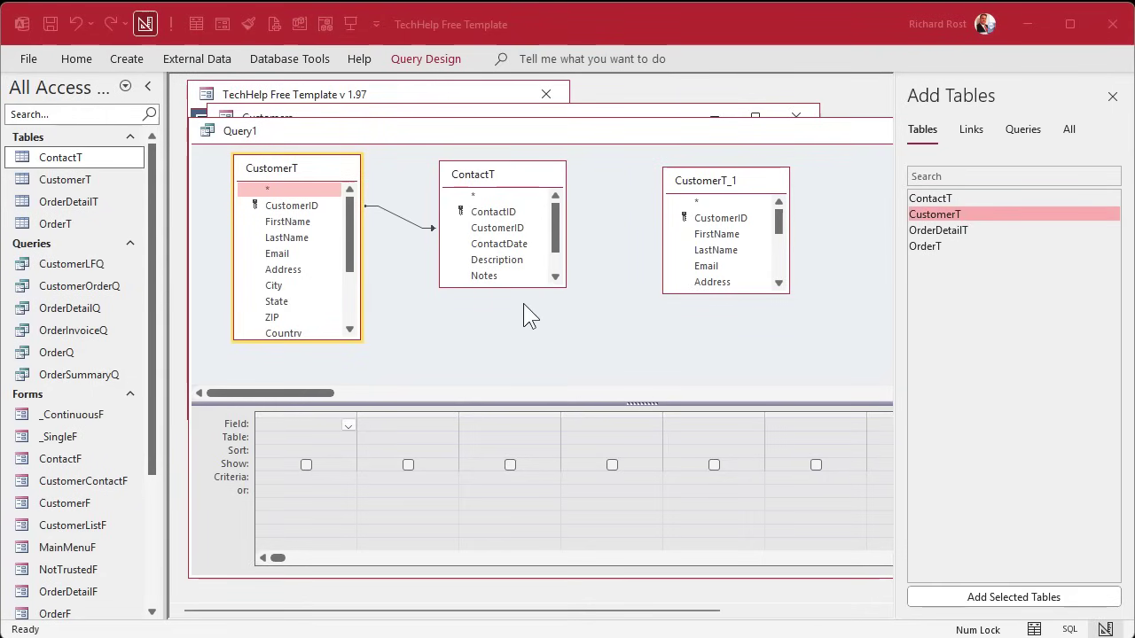
drag(527, 284, 530, 357)
drag(709, 183, 723, 170)
click(523, 310)
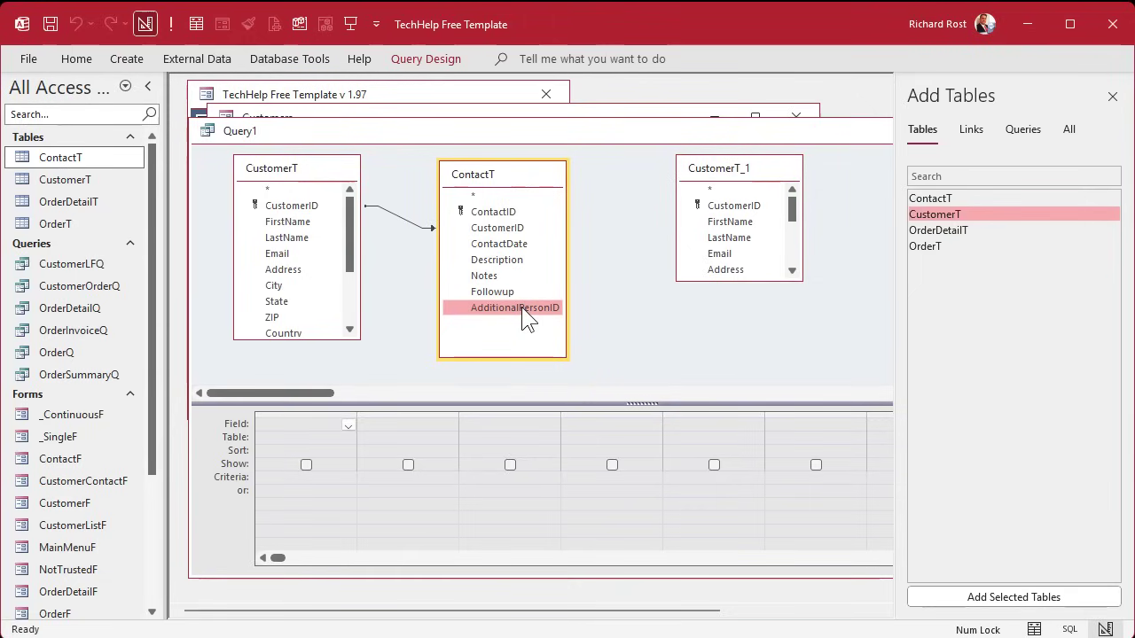
drag(522, 307, 740, 210)
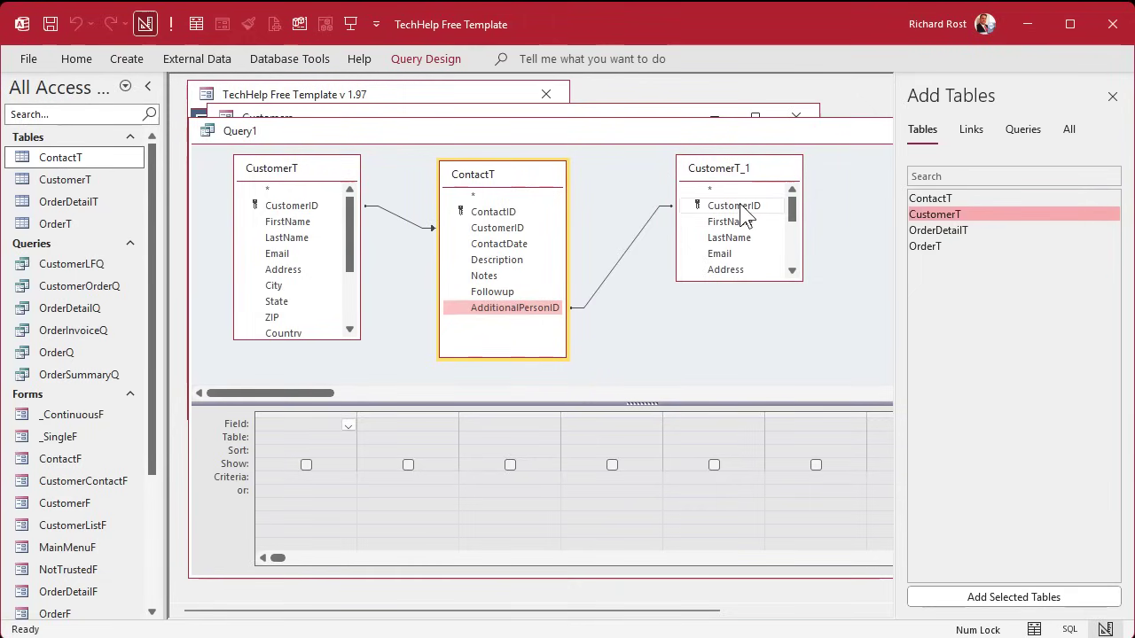
double_click(623, 257)
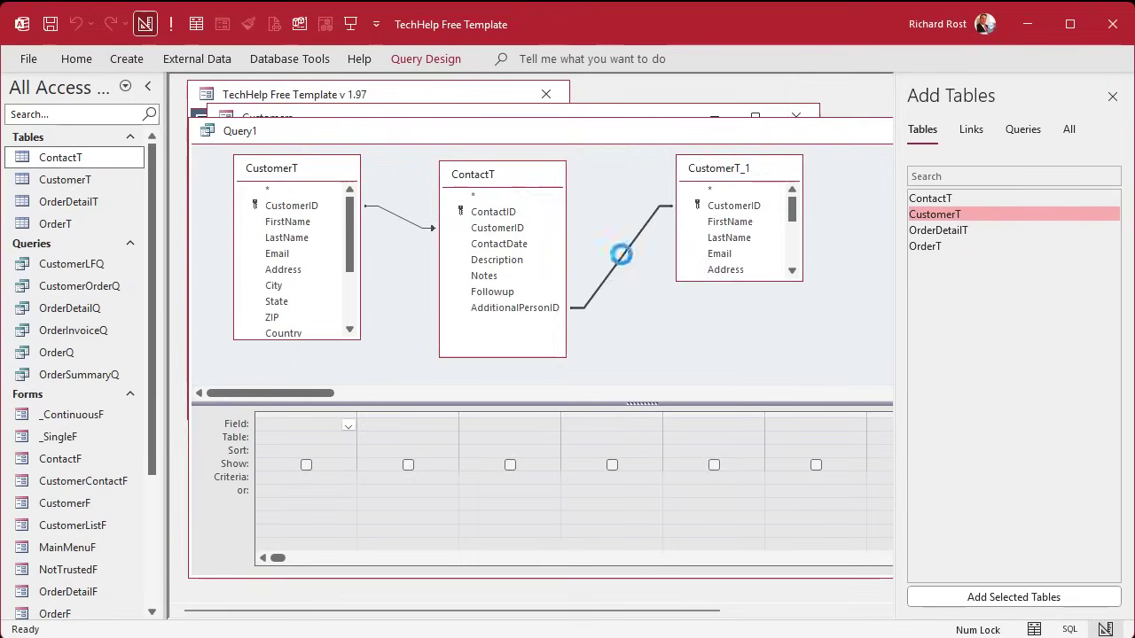
click(409, 276)
click(513, 331)
Step: Add the CustomerID and Email fields from both CustomerT and CustomerT_1 to the query
double_click(298, 207)
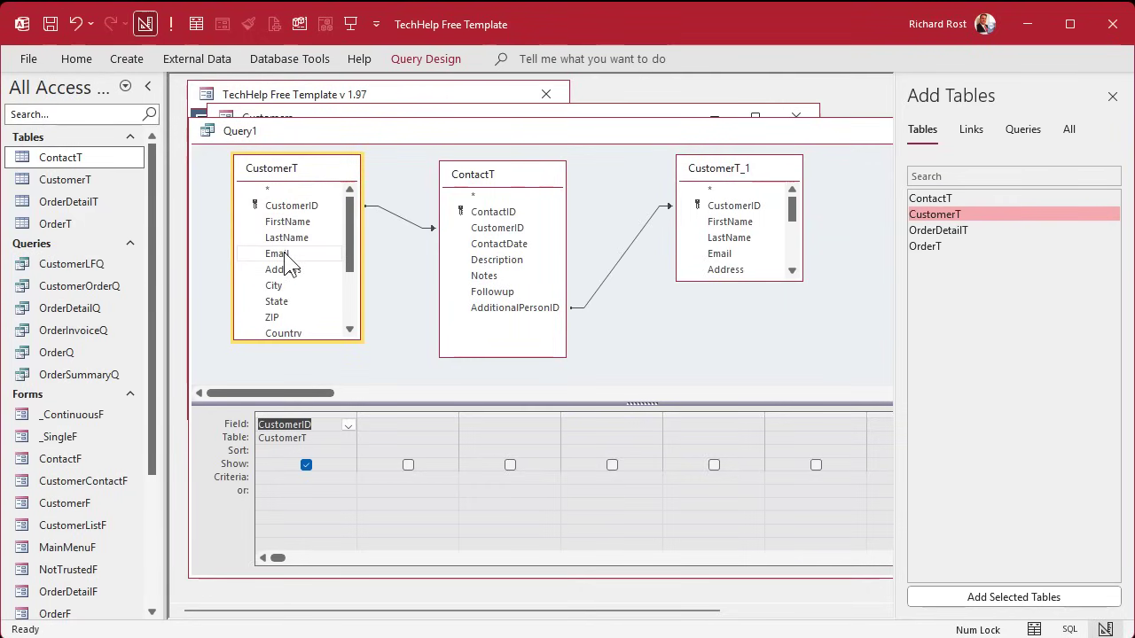
double_click(279, 257)
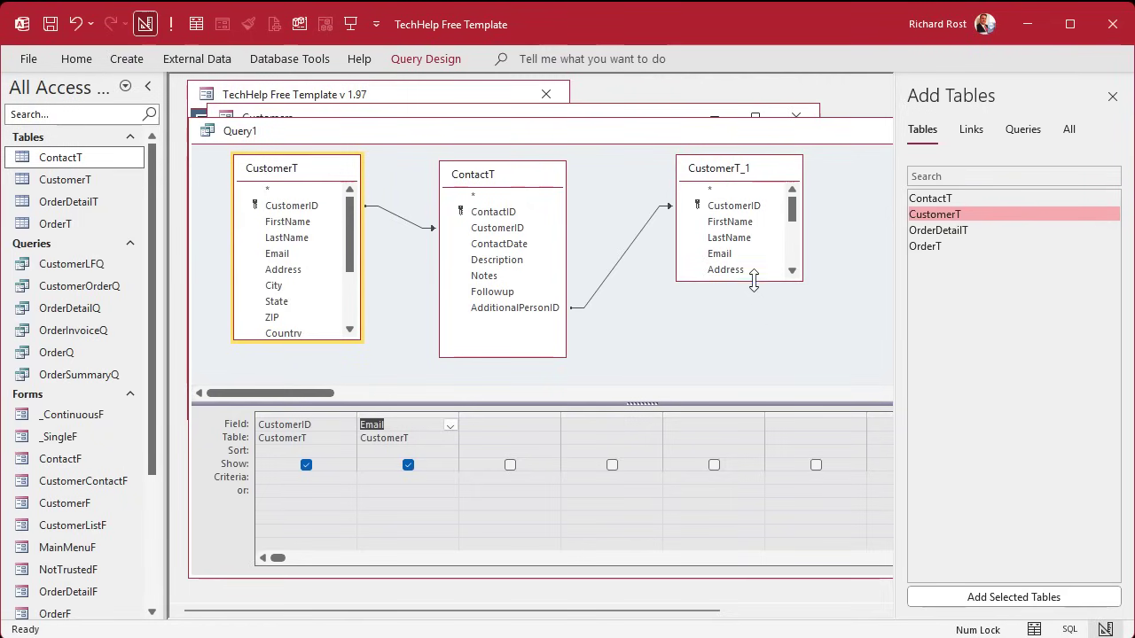
drag(753, 280, 754, 328)
double_click(750, 209)
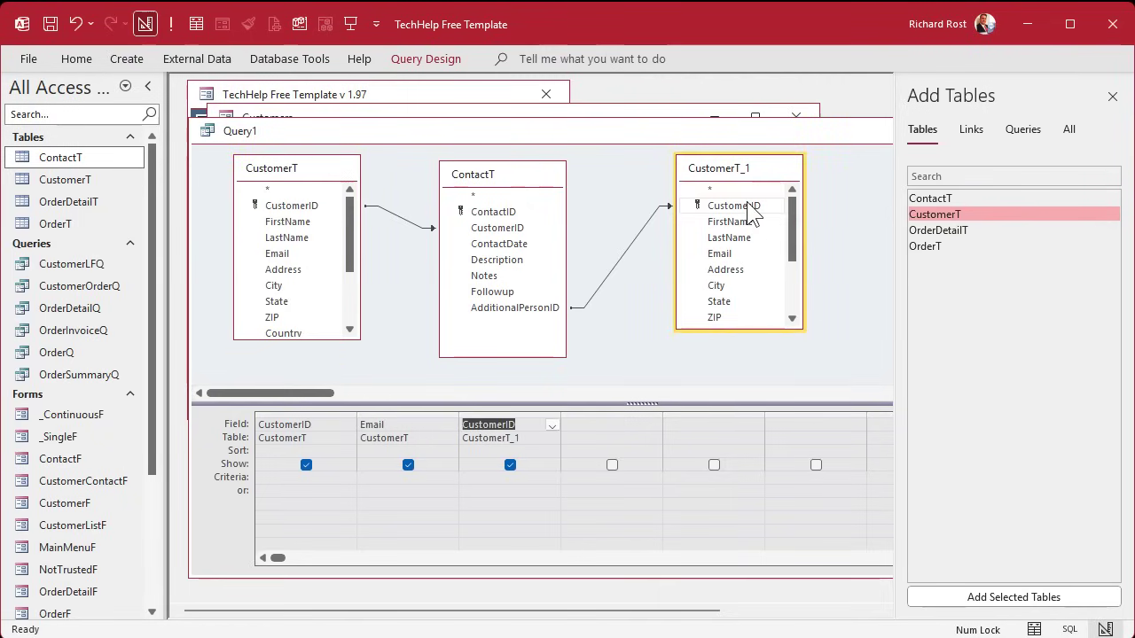
double_click(735, 256)
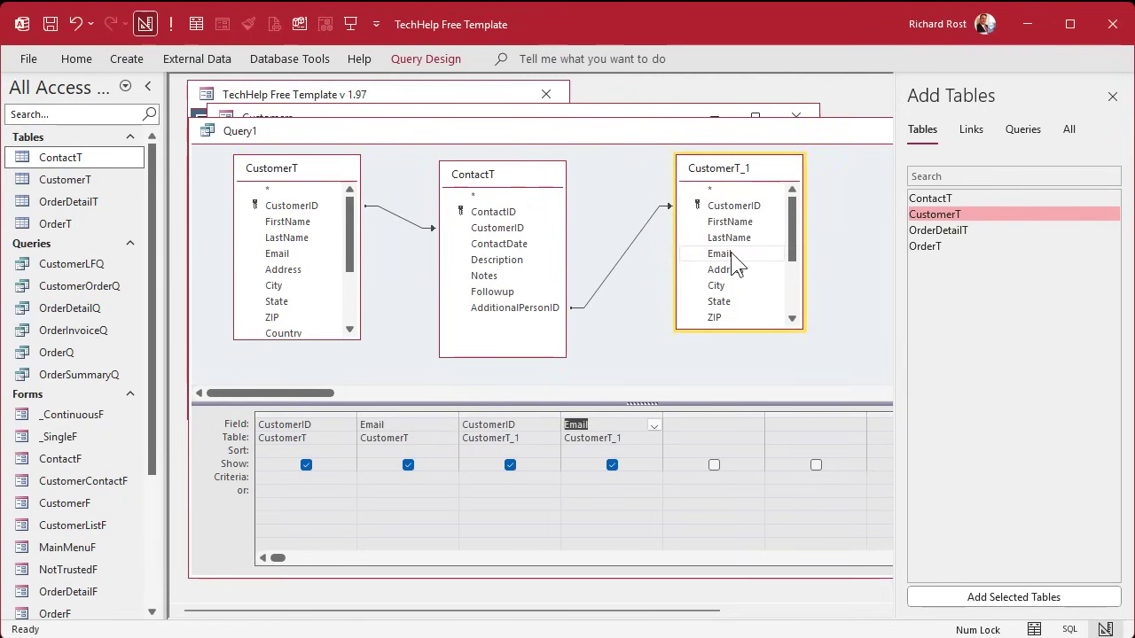
Step: Run the query, examine the rows that have an additional person's ID and email, and return to the Customers form
click(171, 24)
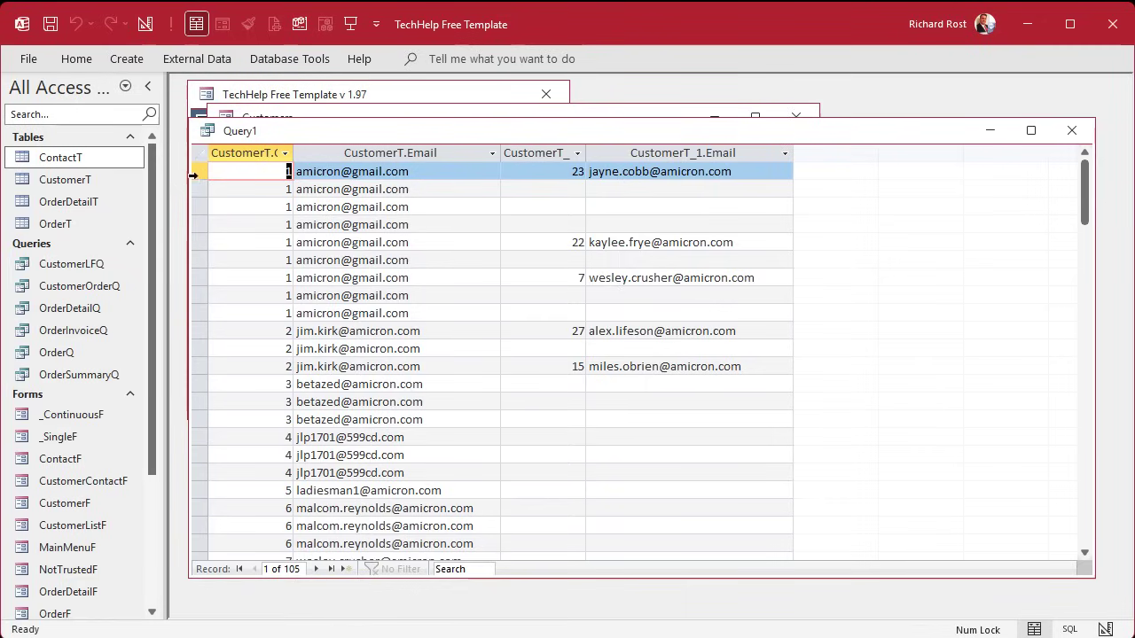
click(196, 172)
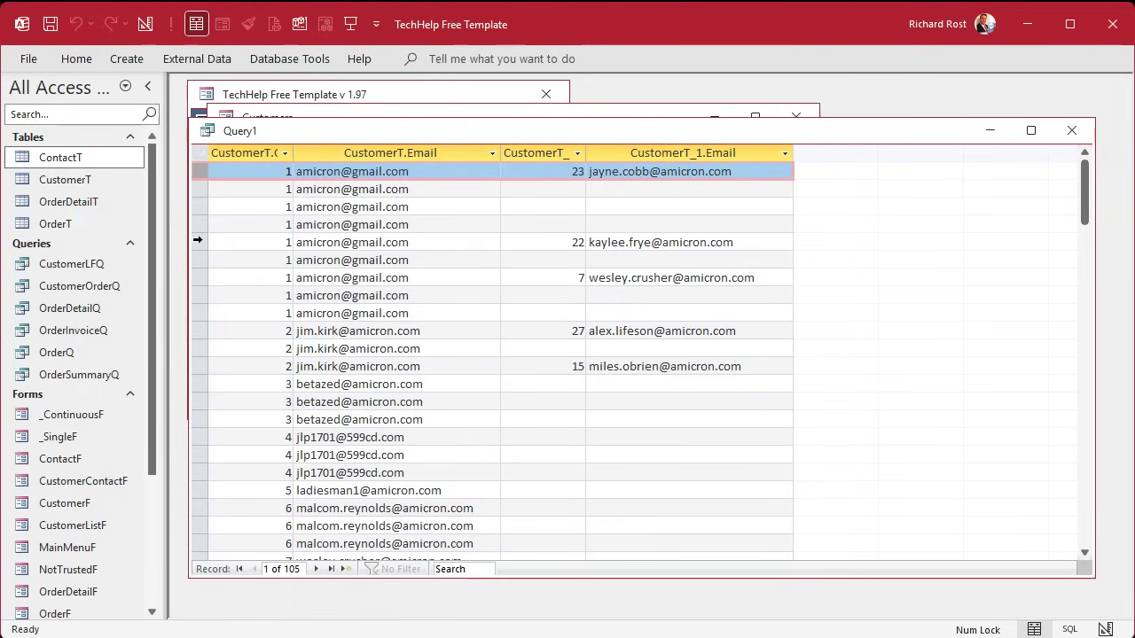
click(196, 241)
click(201, 278)
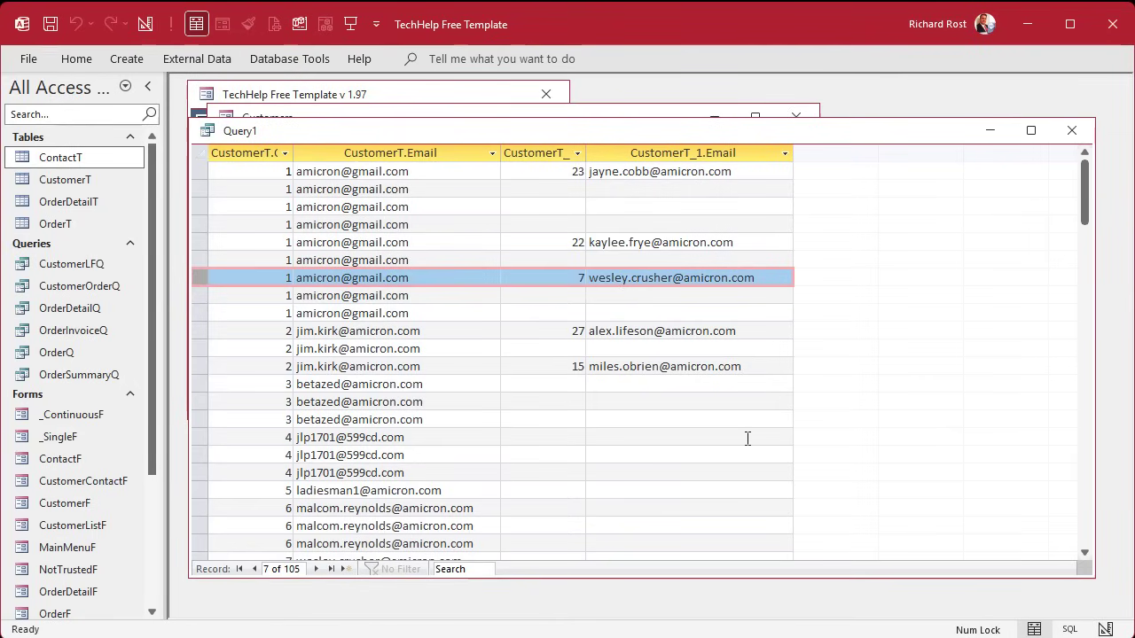
click(469, 118)
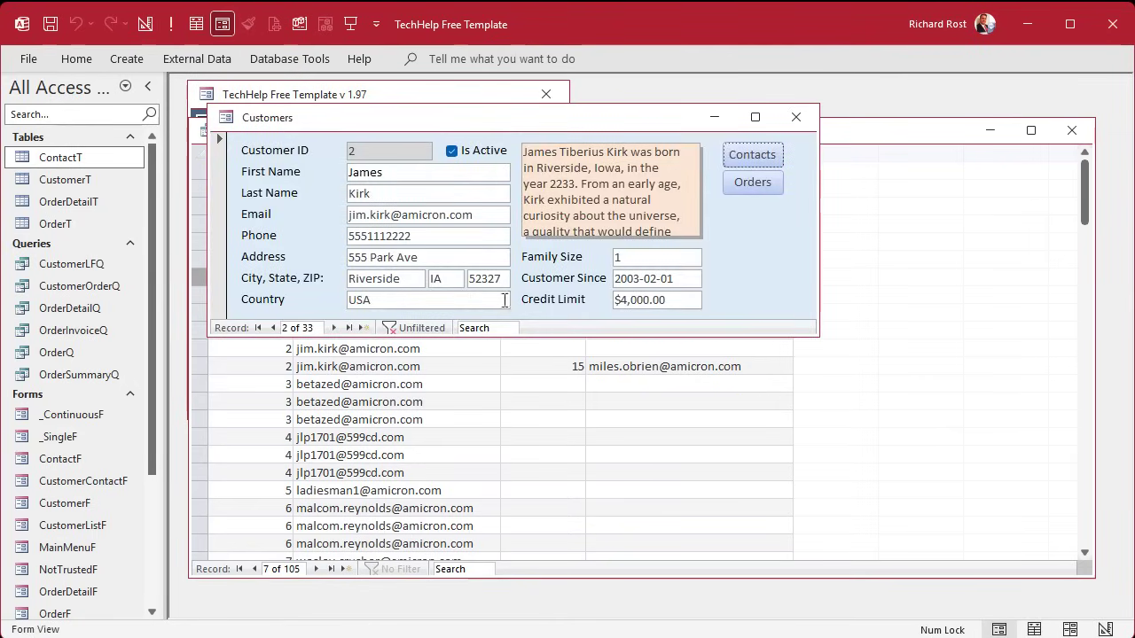